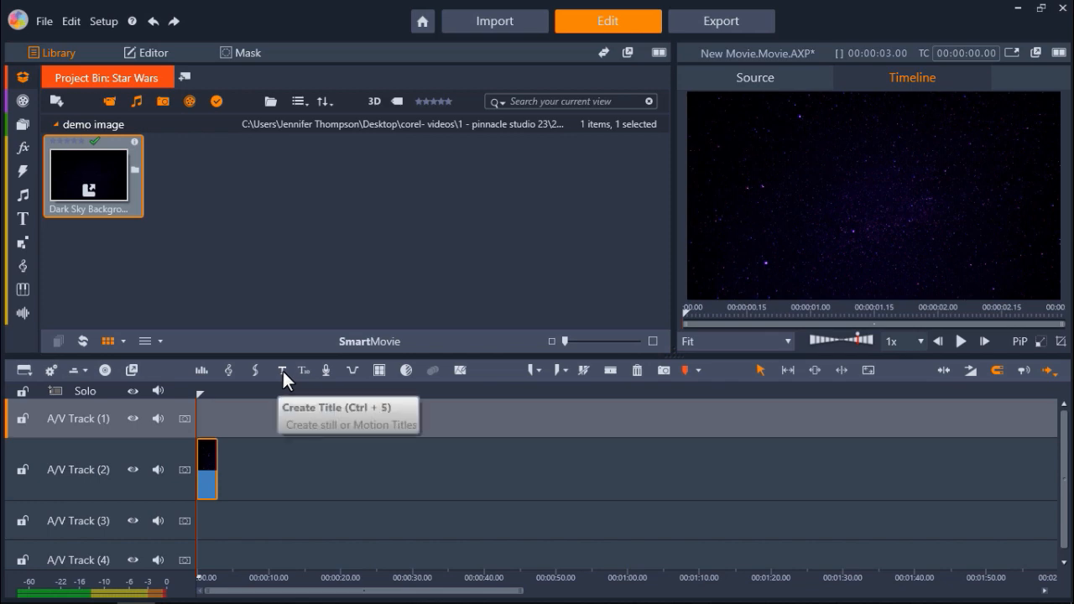
# - Create a new title for the timeline and copy the entire text of the Story Demo file in Notepad
pyautogui.click(283, 370)
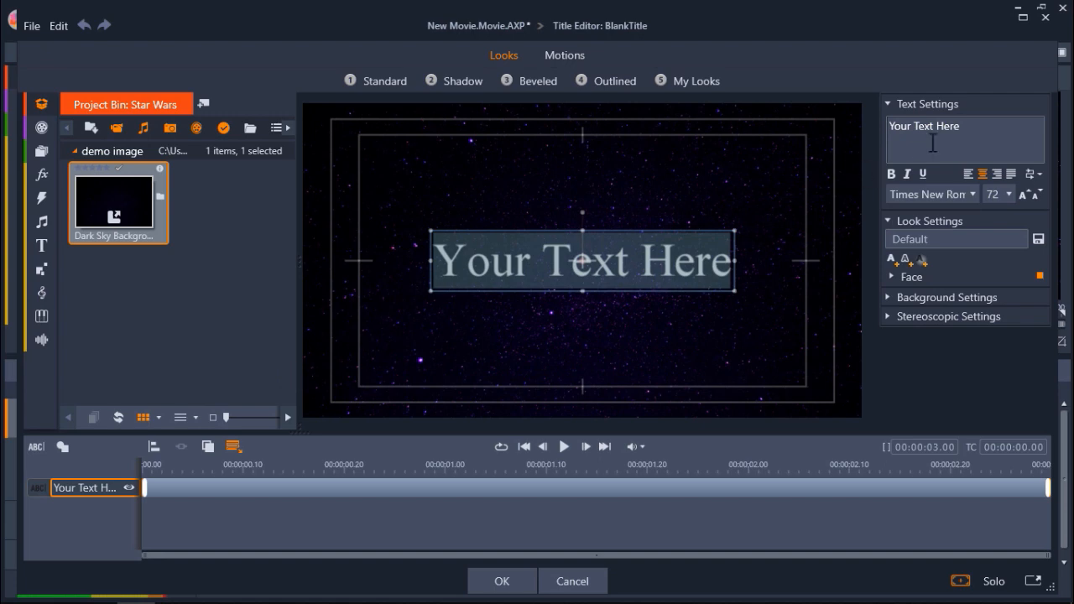
pyautogui.click(977, 128)
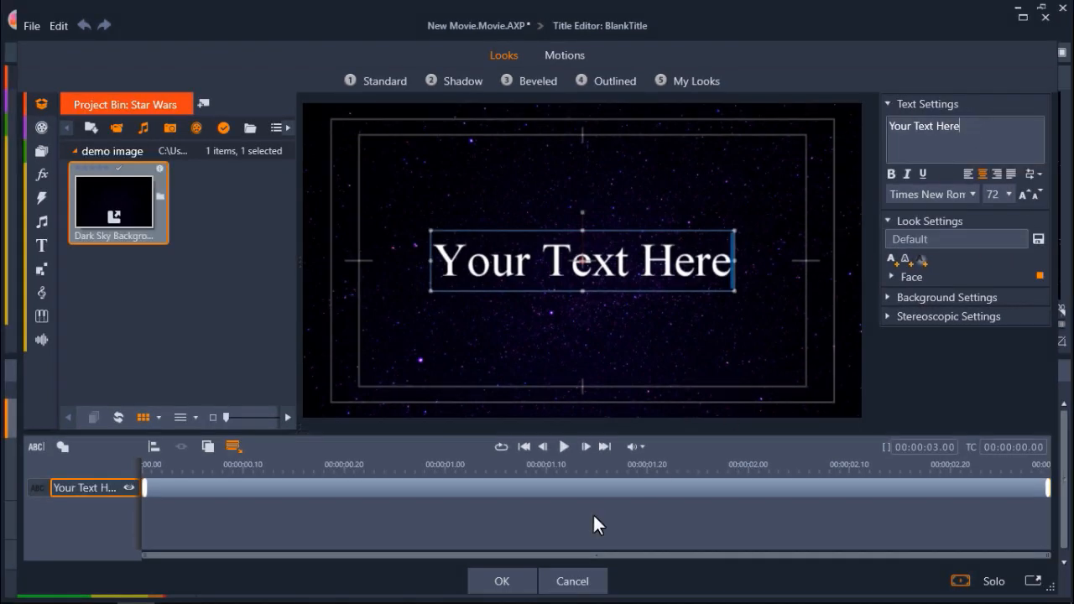
pyautogui.hotkey('alt', 'Tab')
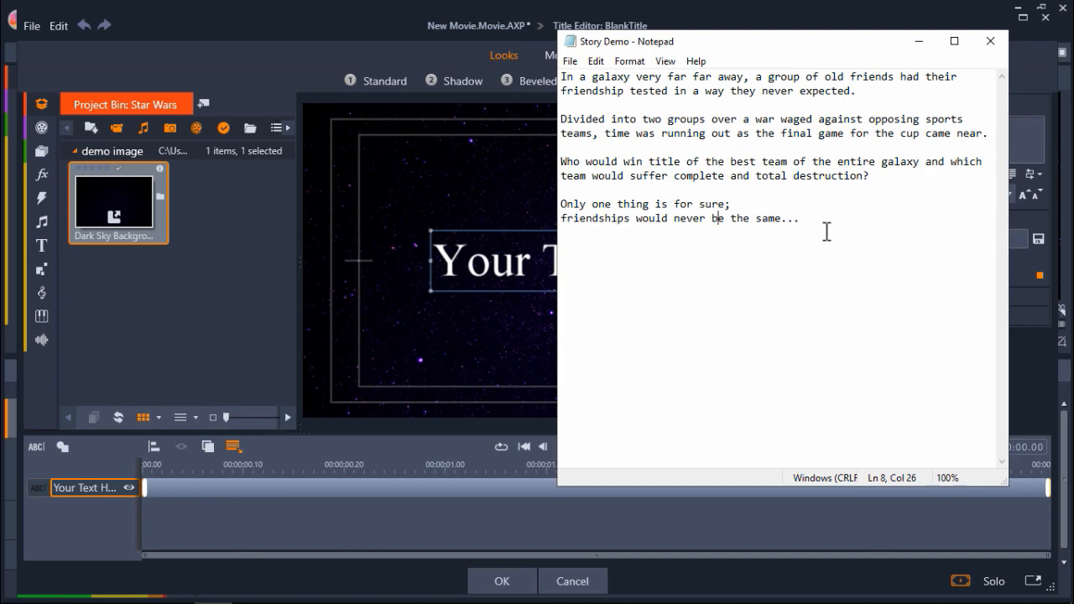
pyautogui.click(598, 61)
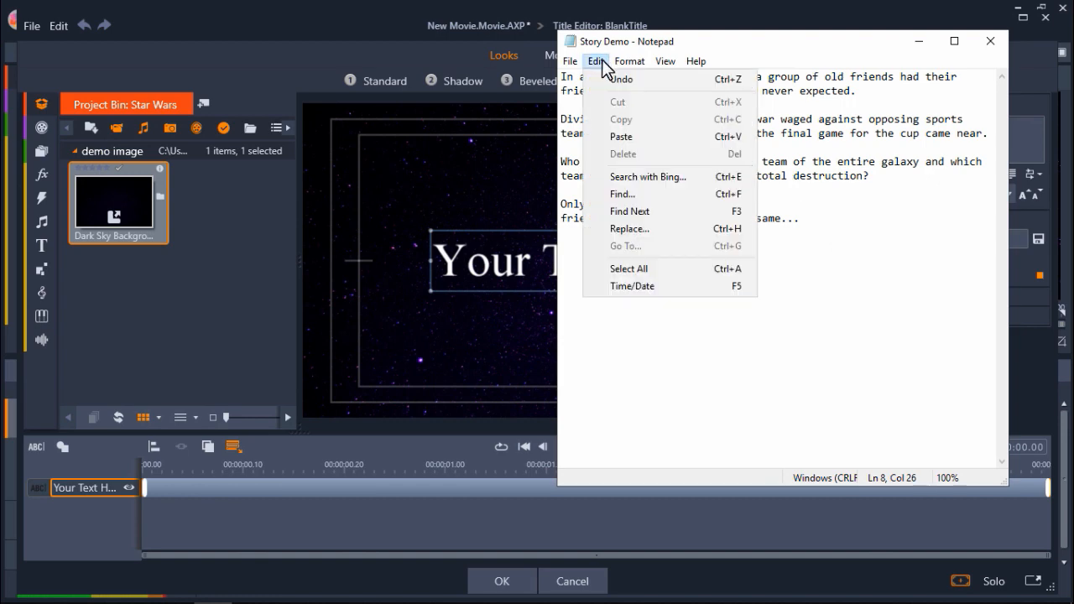
pyautogui.click(635, 269)
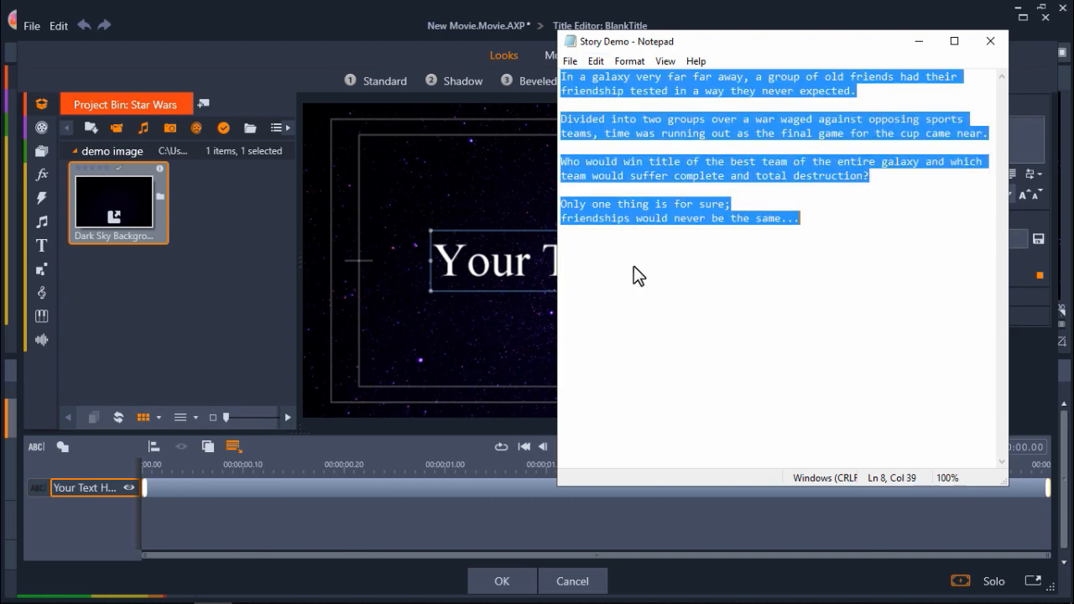
pyautogui.rightClick(650, 162)
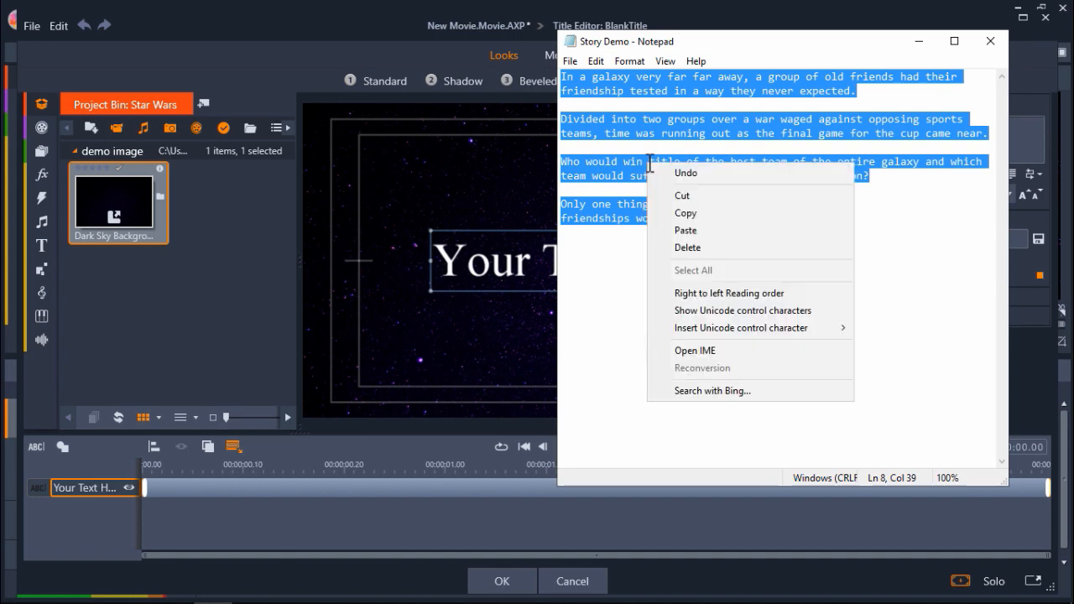
pyautogui.click(673, 214)
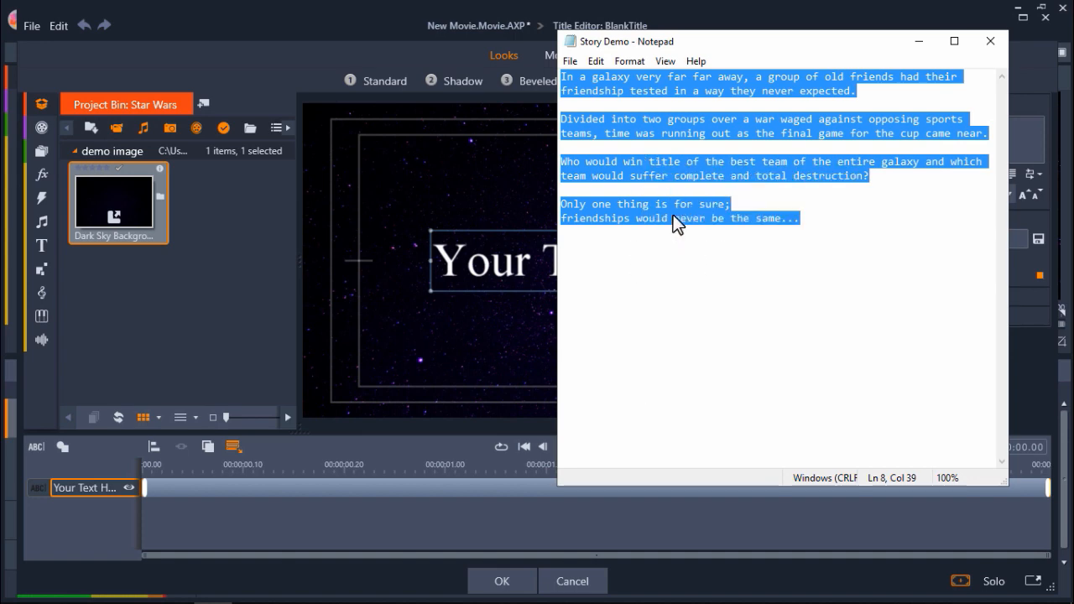
# - Back in Pinnacle Studio's title editor, replace the placeholder text "Your Text Here" with the copied story text
pyautogui.click(243, 267)
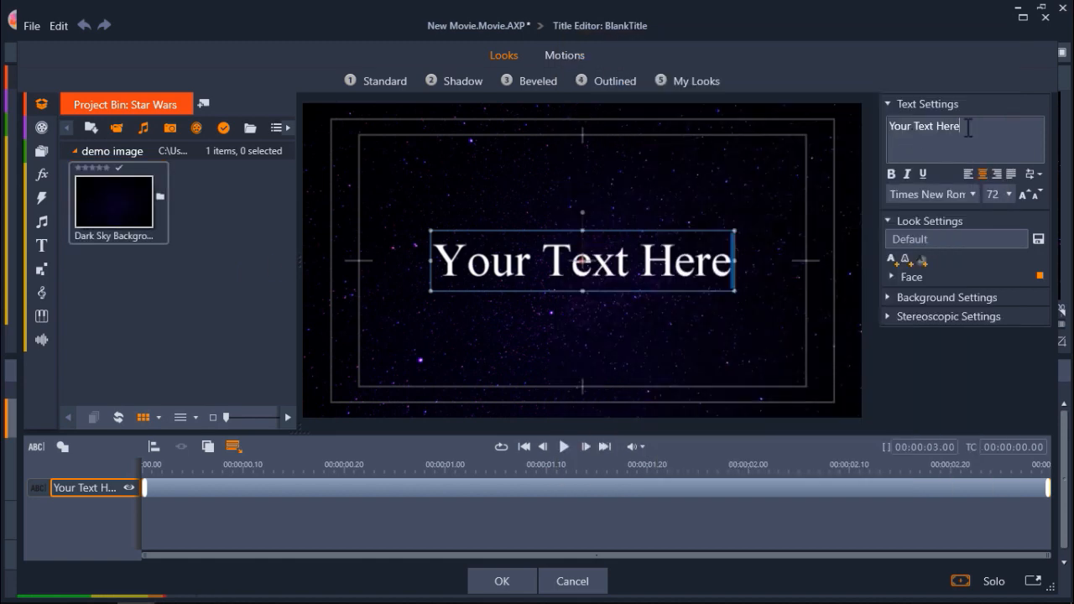
pyautogui.moveTo(962, 126); pyautogui.dragTo(876, 134)
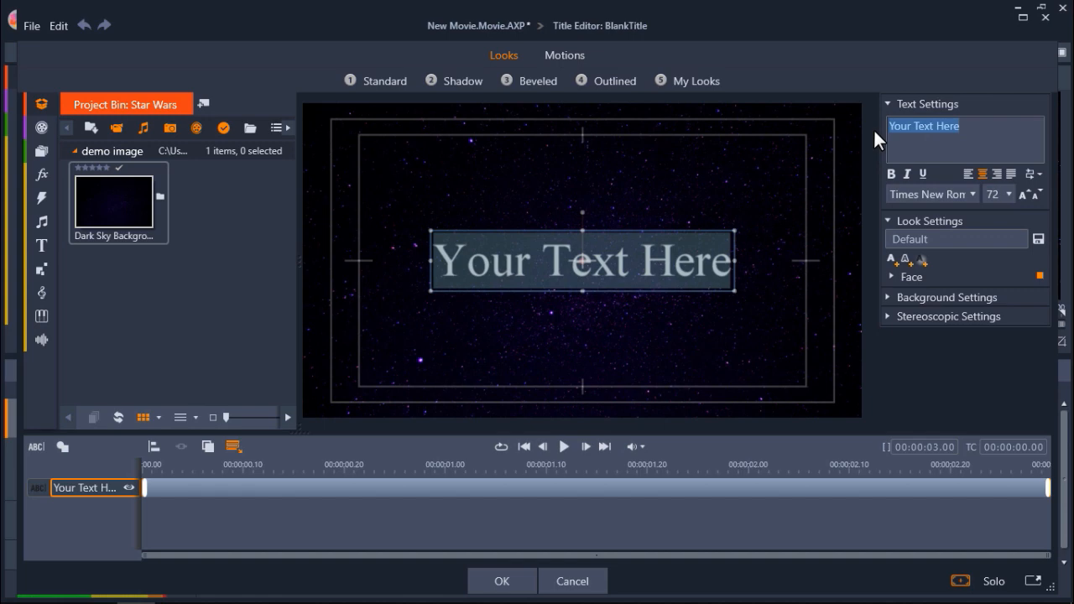
pyautogui.press('BackSpace')
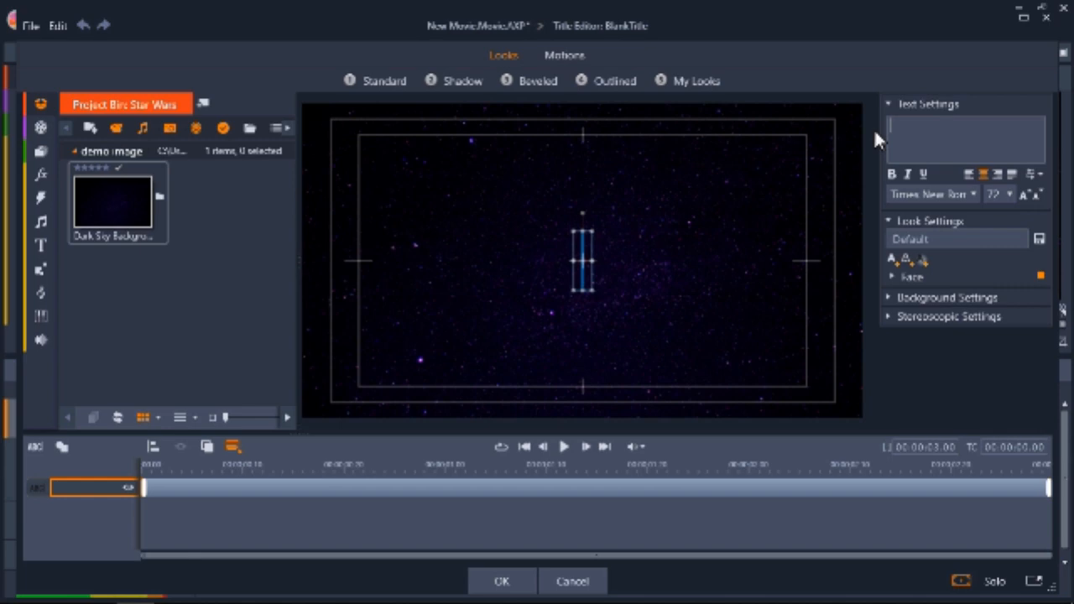
pyautogui.hotkey('ctrl', 'v')
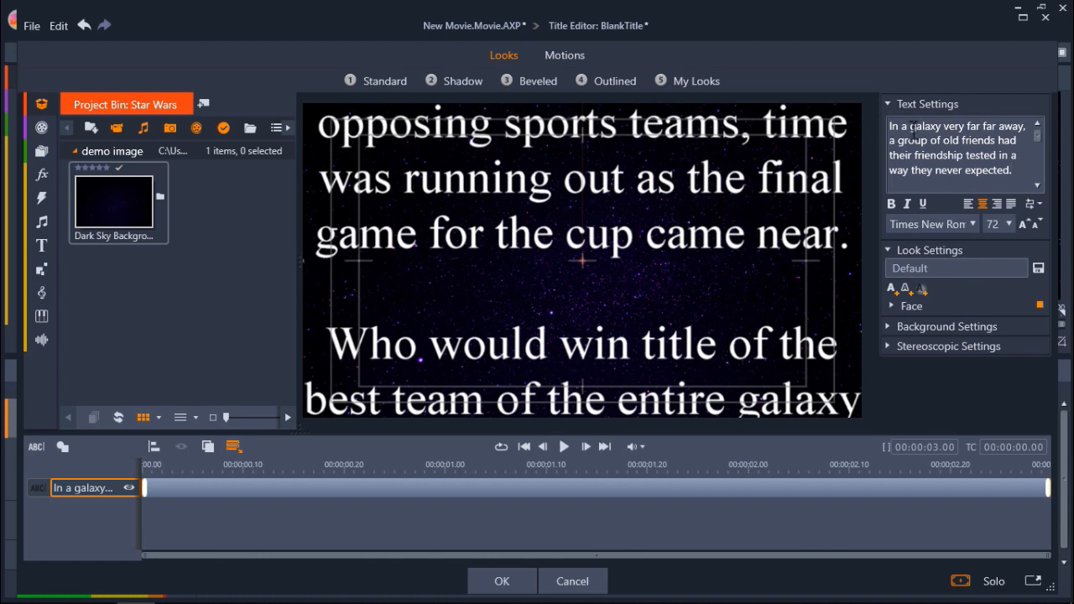
# - Set the font of all the title text to Franklin Gothic Medium at size 48
pyautogui.hotkey('ctrl', 'a')
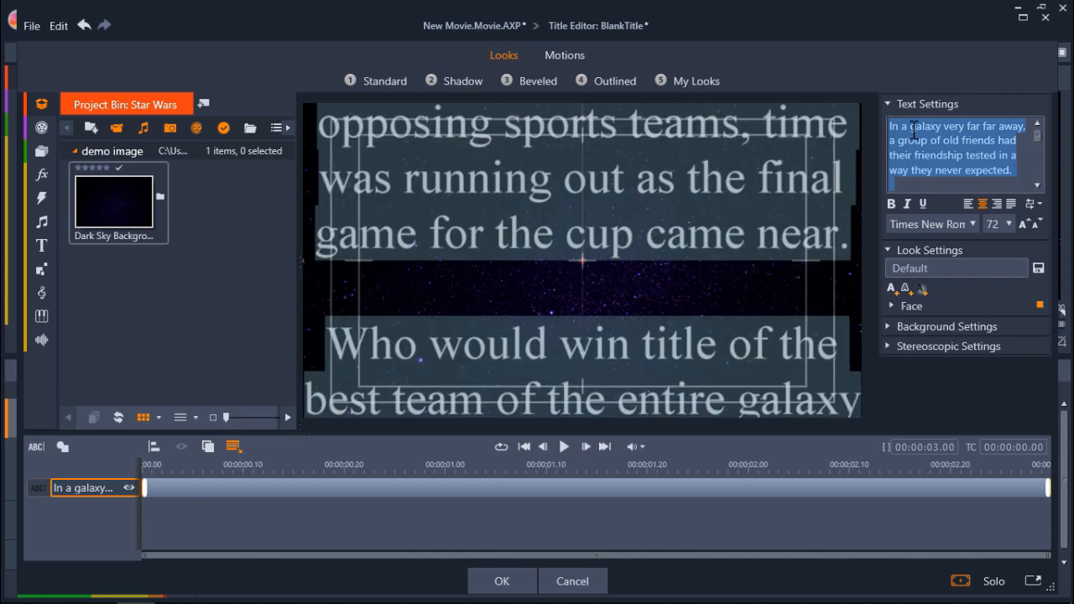
pyautogui.click(972, 219)
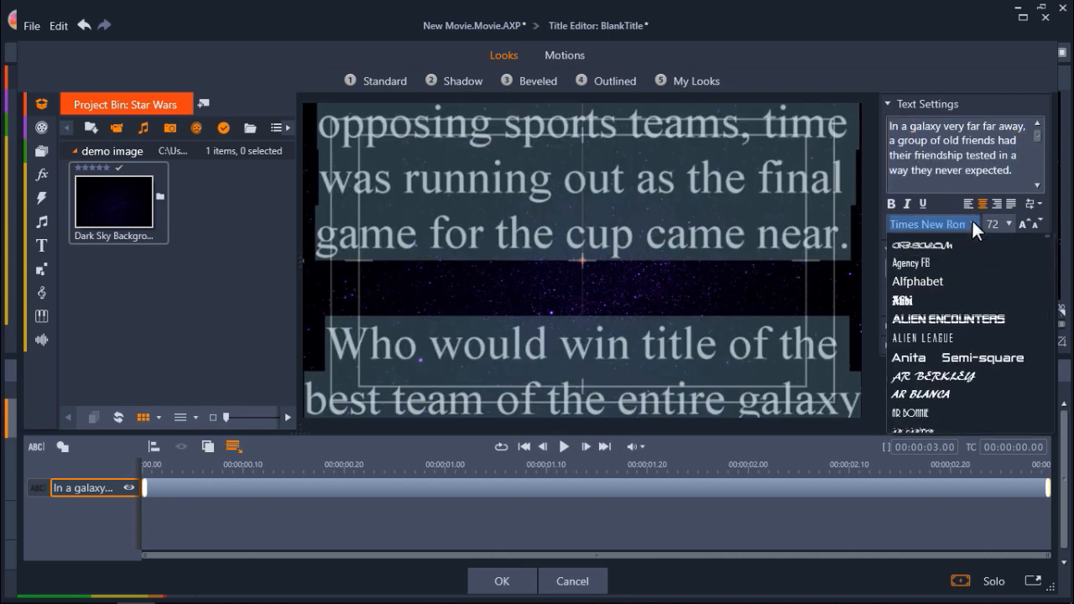
pyautogui.write('fr')
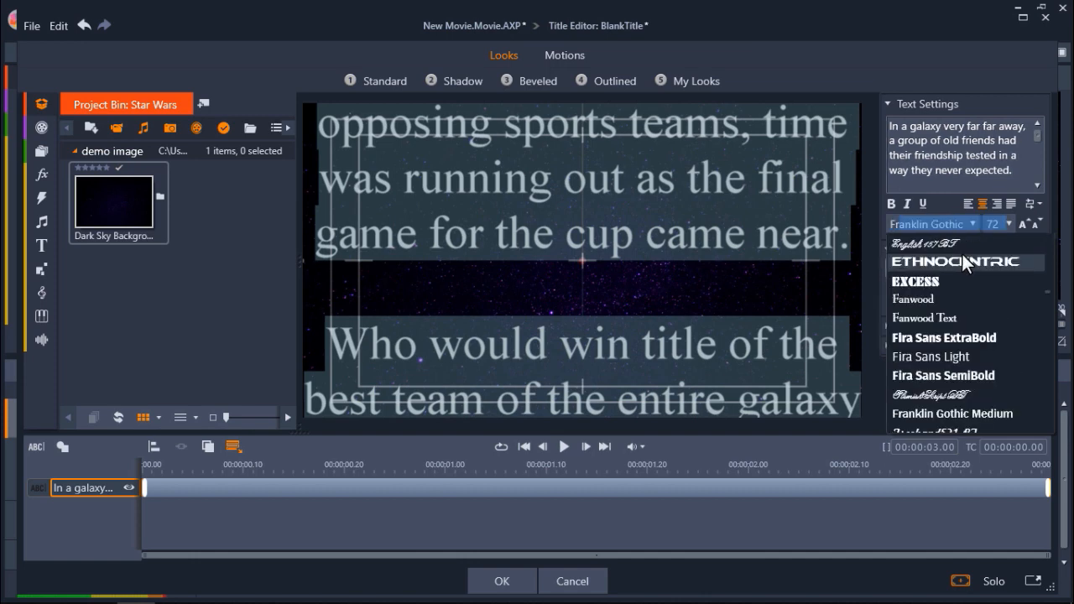
pyautogui.click(952, 414)
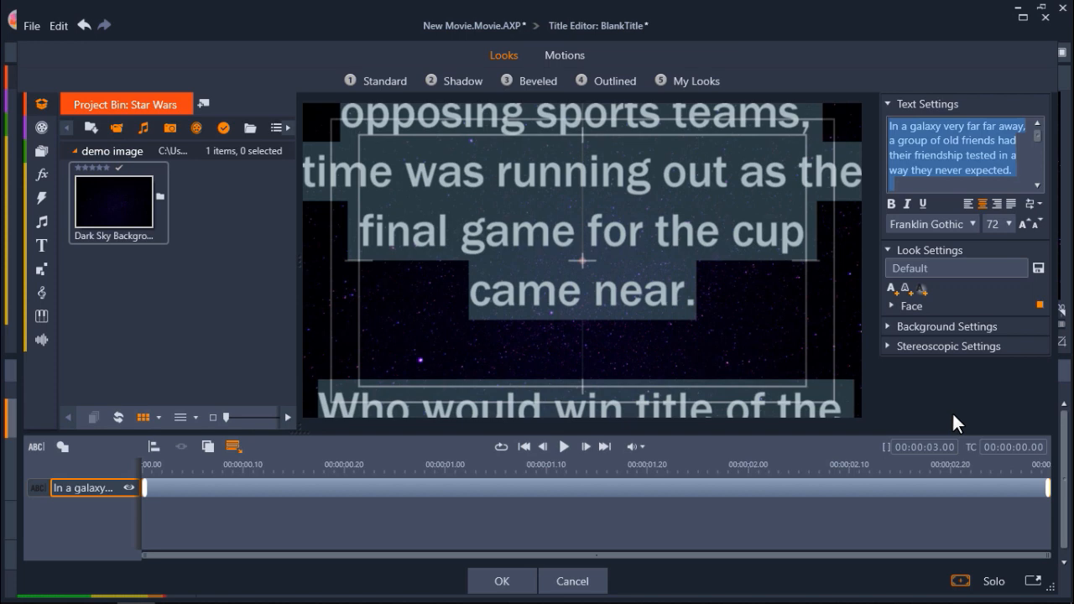
pyautogui.click(1010, 224)
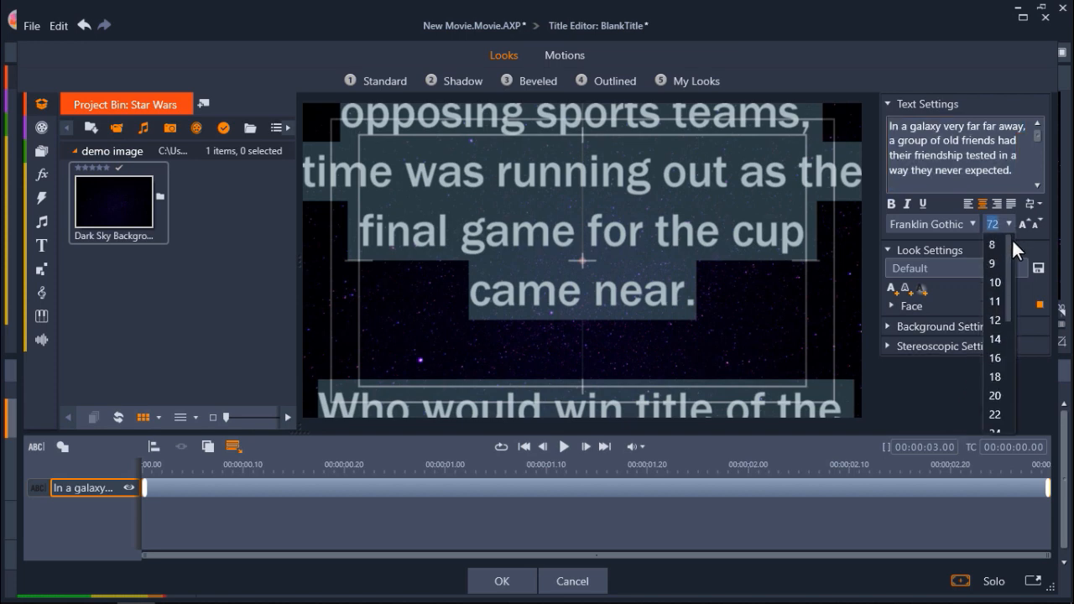
pyautogui.moveTo(1013, 256); pyautogui.dragTo(1015, 304)
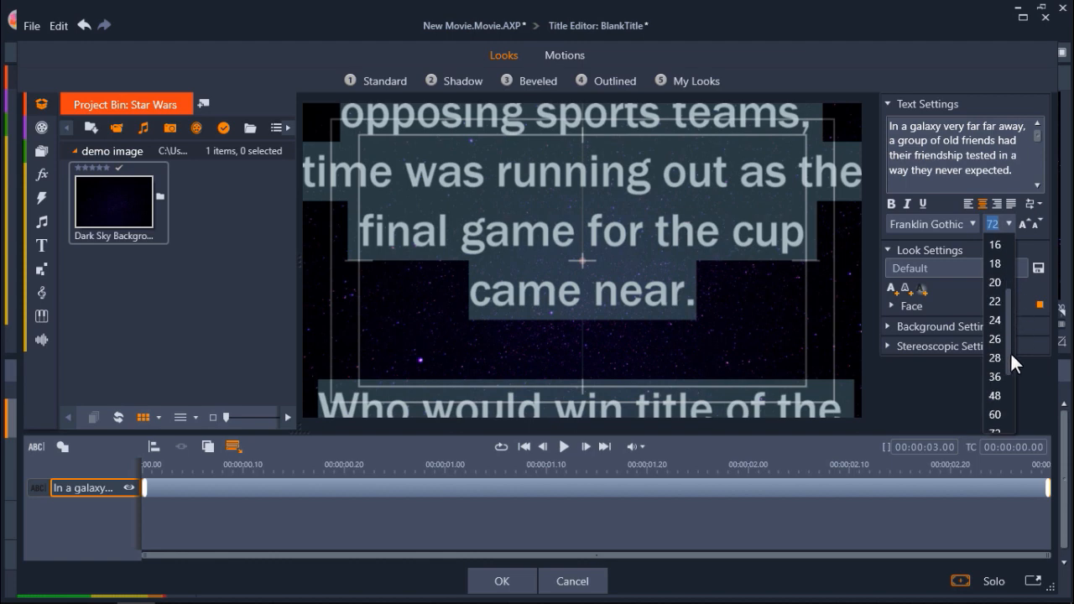
pyautogui.click(1001, 396)
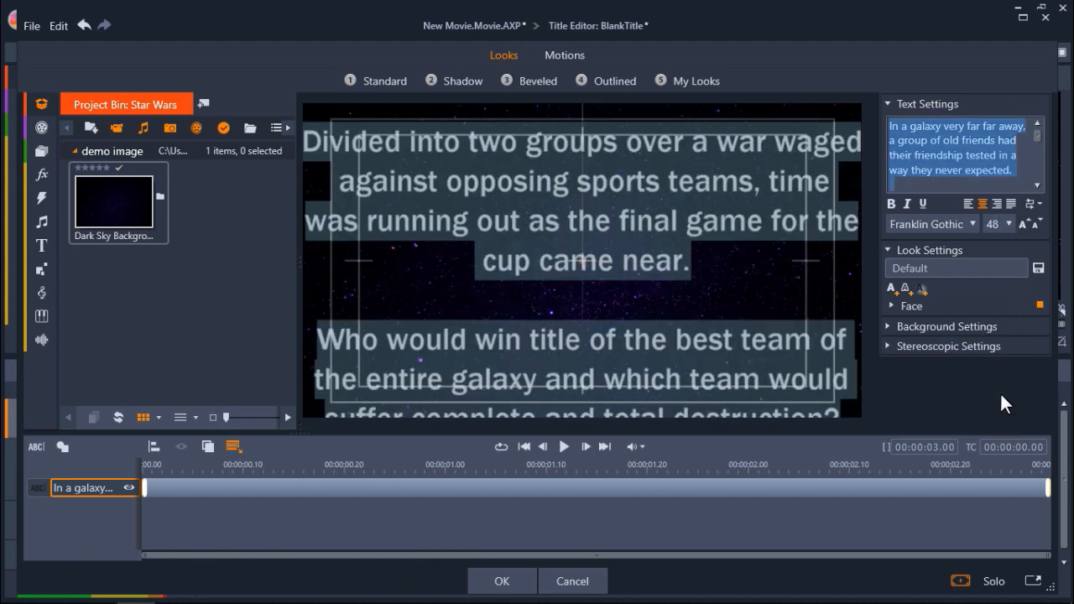
# - Narrow the text box to fit just inside the outer safe-area guides, centred in the frame, and justify the text
pyautogui.moveTo(854, 267); pyautogui.dragTo(766, 260)
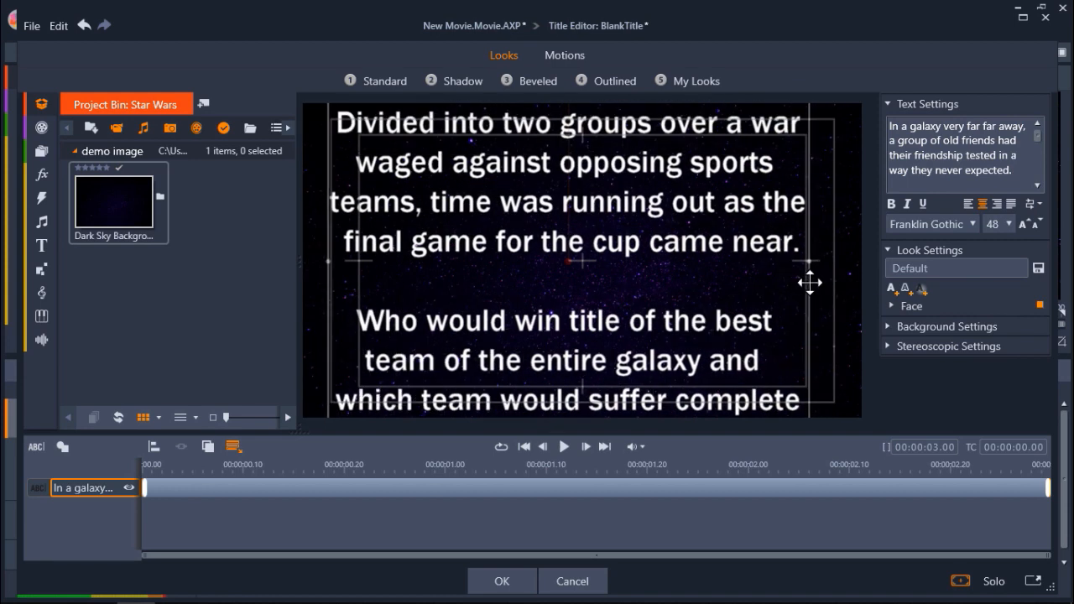
pyautogui.moveTo(811, 283); pyautogui.dragTo(821, 283)
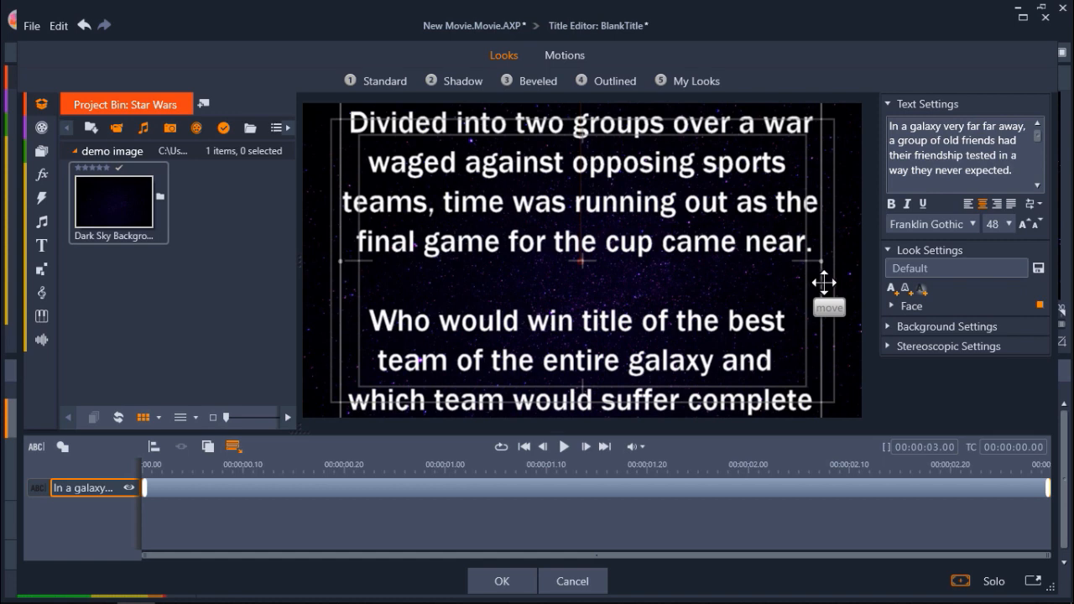
pyautogui.click(1011, 202)
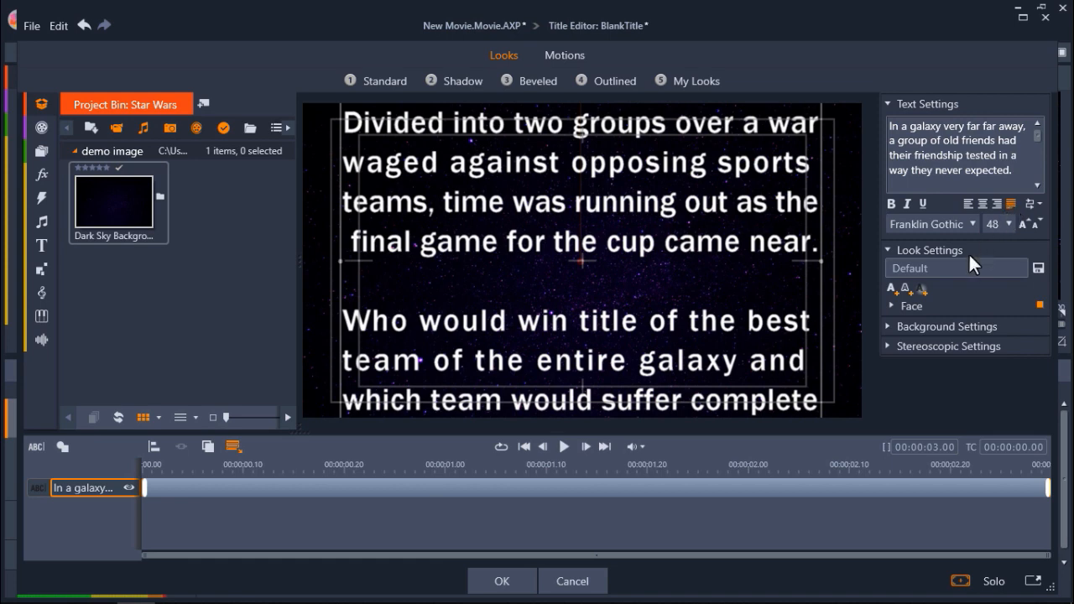
# - Change the text face's fill color to a yellow of R 238, G 227, B 39
pyautogui.click(891, 306)
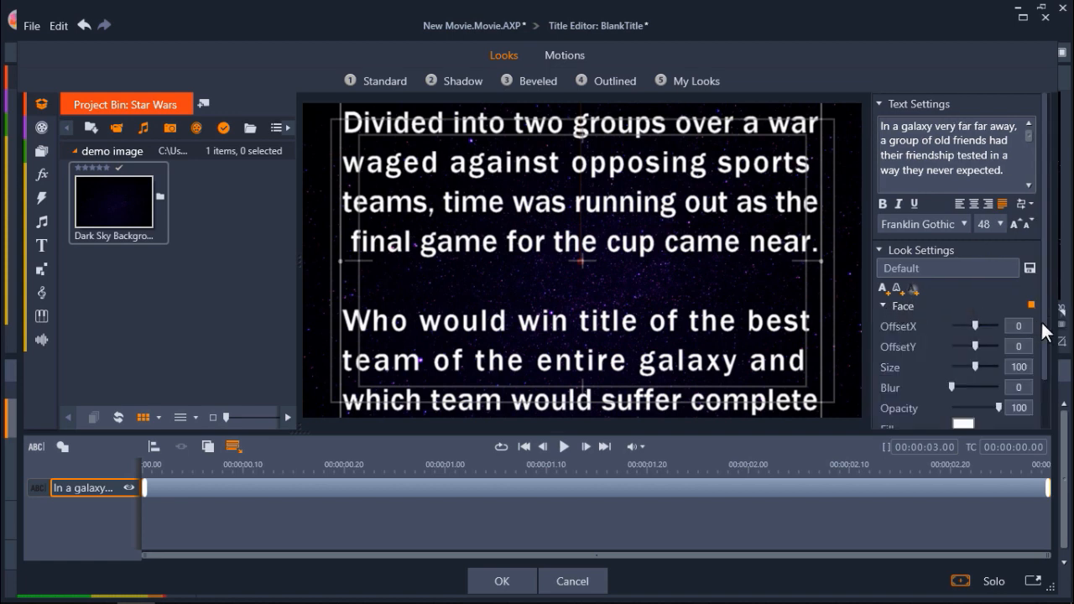
pyautogui.scroll(-2, 1040, 375)
pyautogui.click(964, 385)
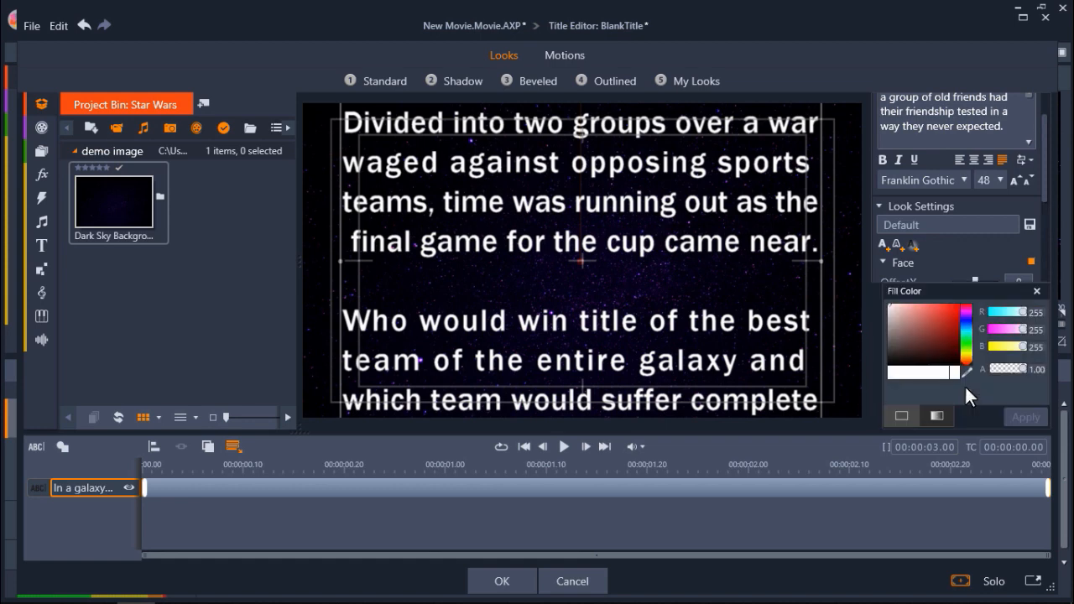
pyautogui.moveTo(966, 355); pyautogui.dragTo(970, 356)
pyautogui.moveTo(947, 317)
pyautogui.mouseDown()
pyautogui.moveTo(940, 311)
pyautogui.moveTo(951, 311)
pyautogui.mouseUp()
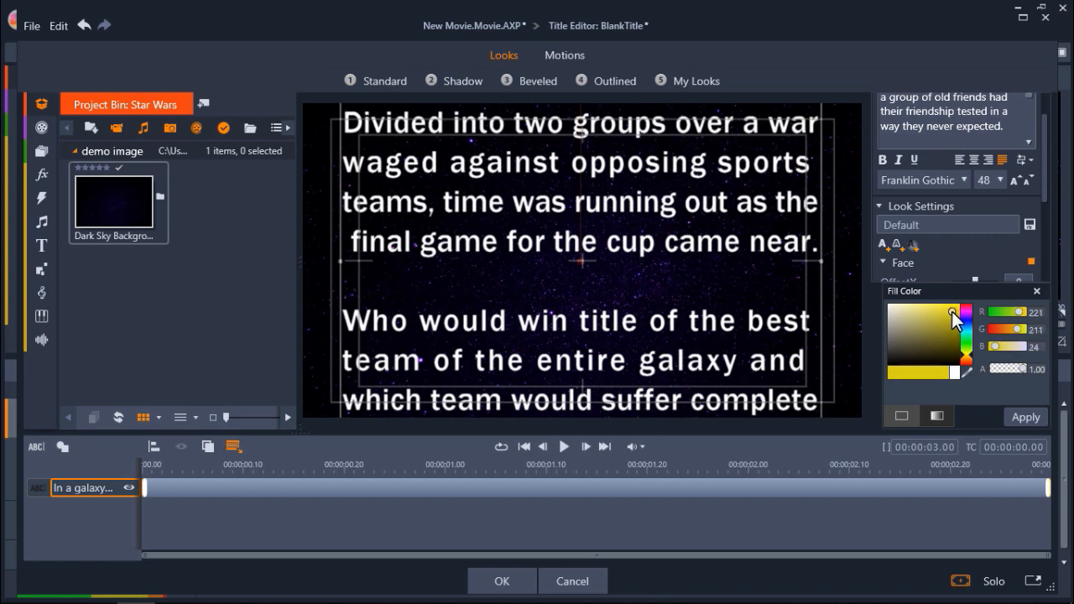
pyautogui.click(1014, 415)
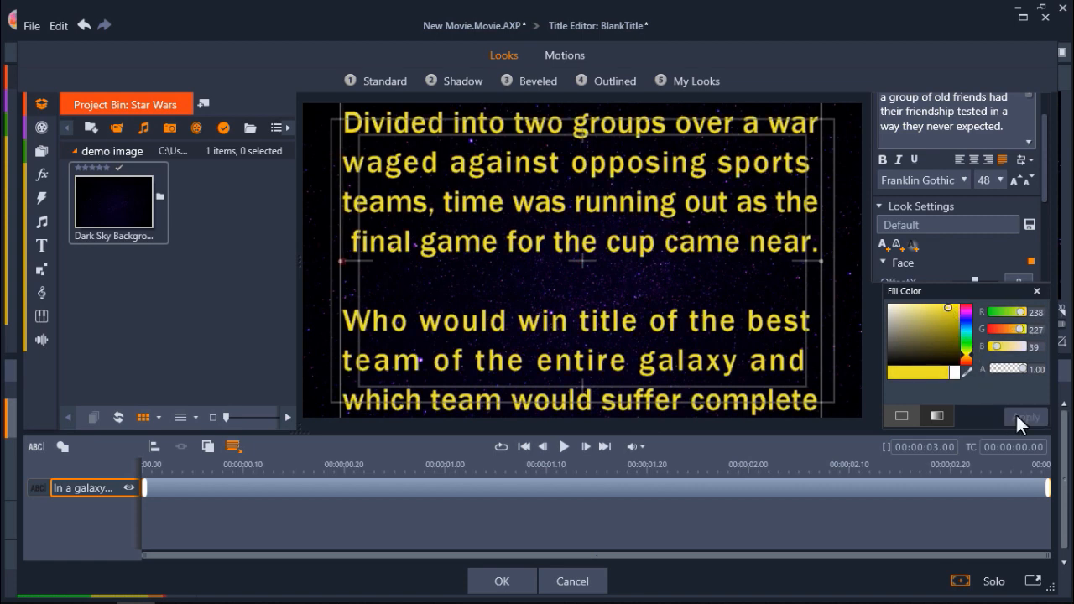
pyautogui.click(1038, 291)
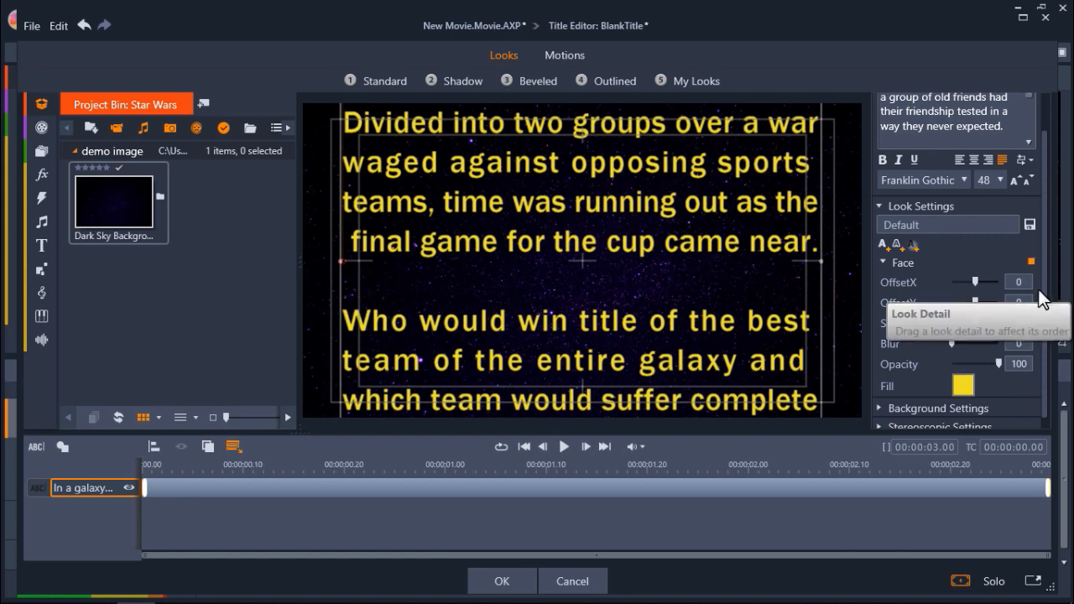
# - Apply the "00 - Roll Up" emphasis motion to the title, accept the title, and play part of the timeline to preview it
pyautogui.click(566, 55)
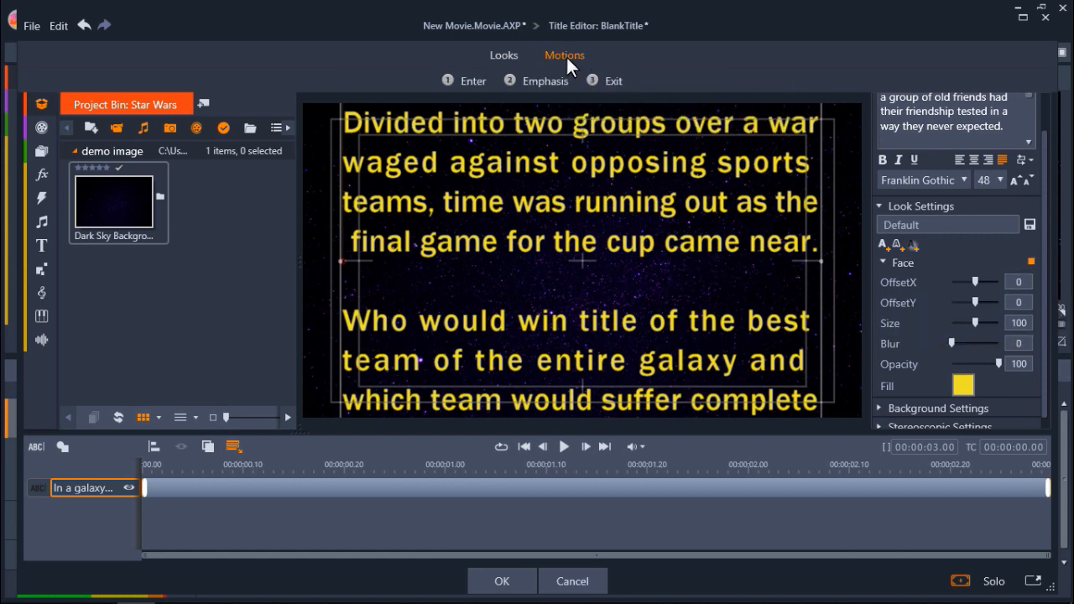
pyautogui.click(550, 77)
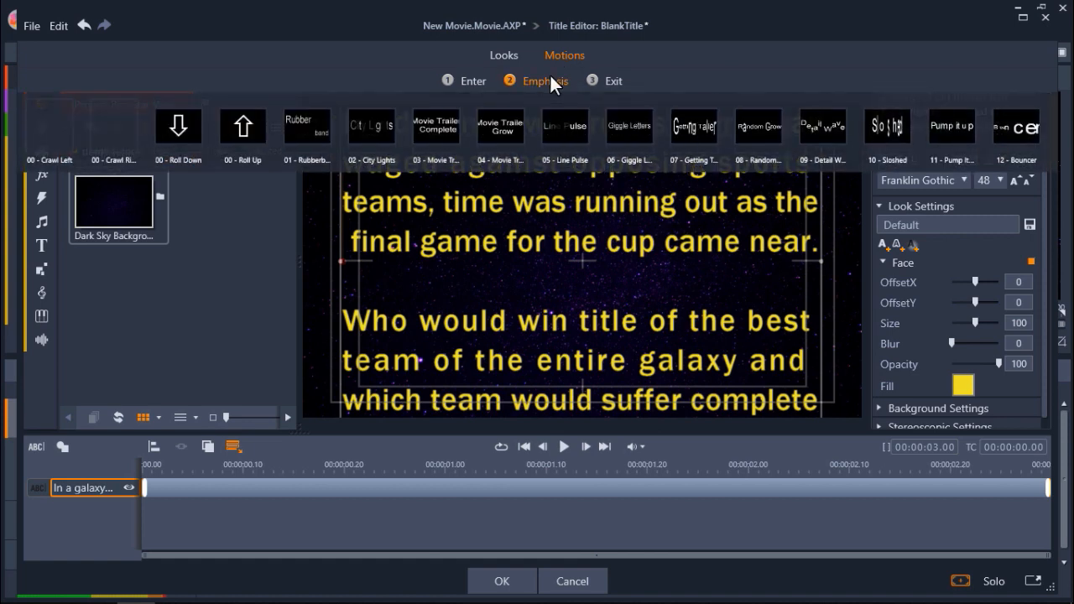
pyautogui.click(248, 127)
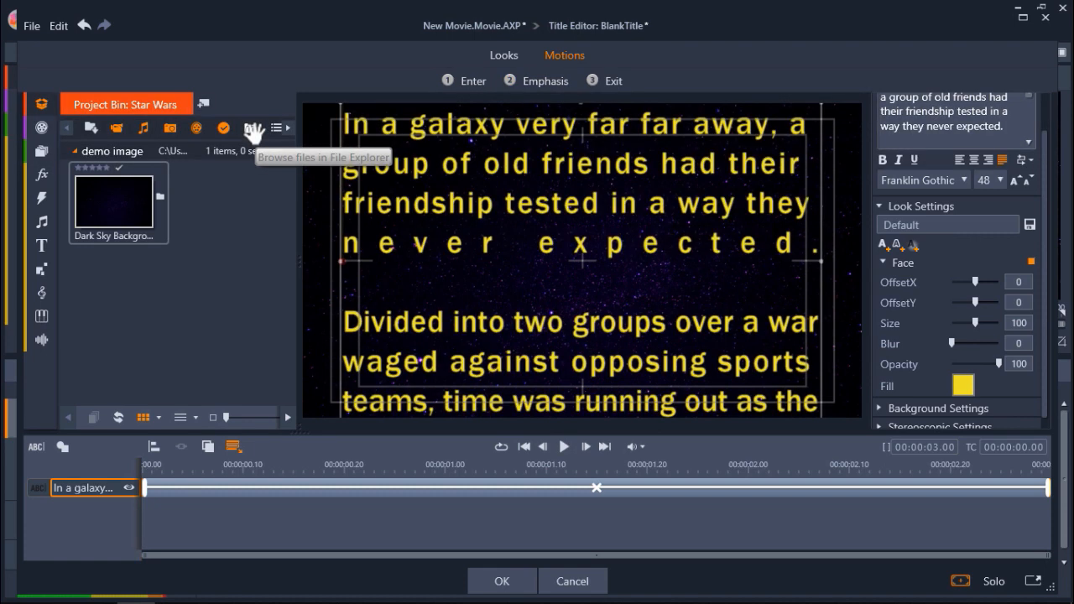
pyautogui.click(507, 582)
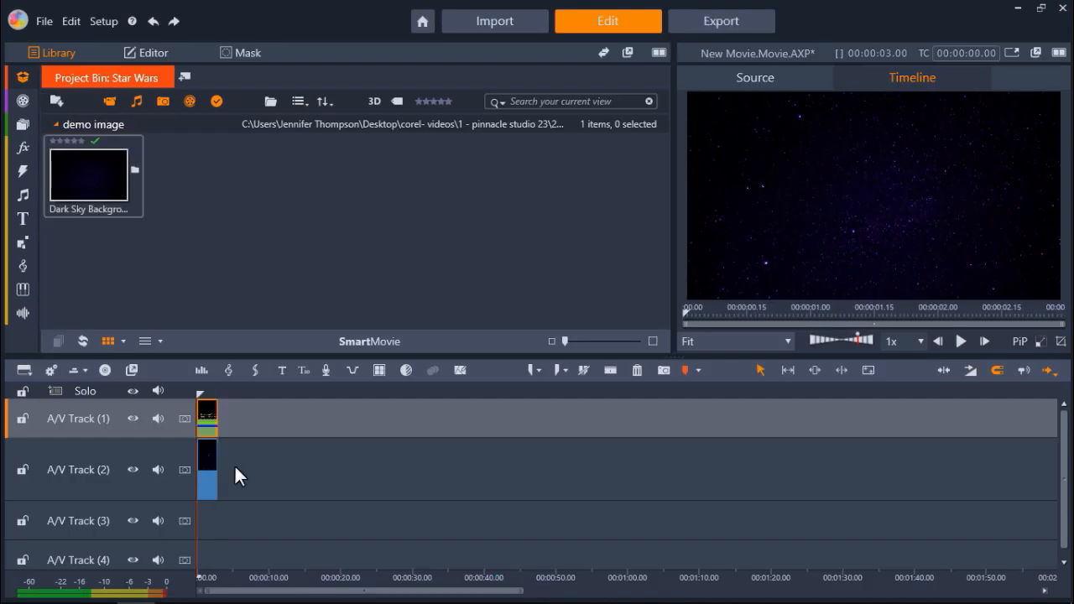
pyautogui.click(959, 341)
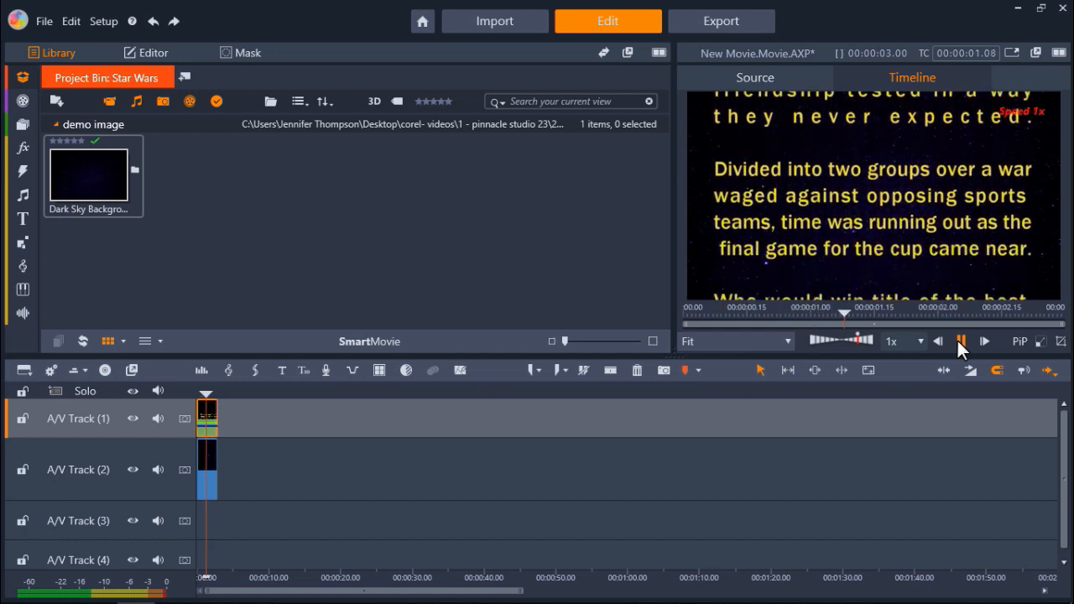
pyautogui.click(957, 341)
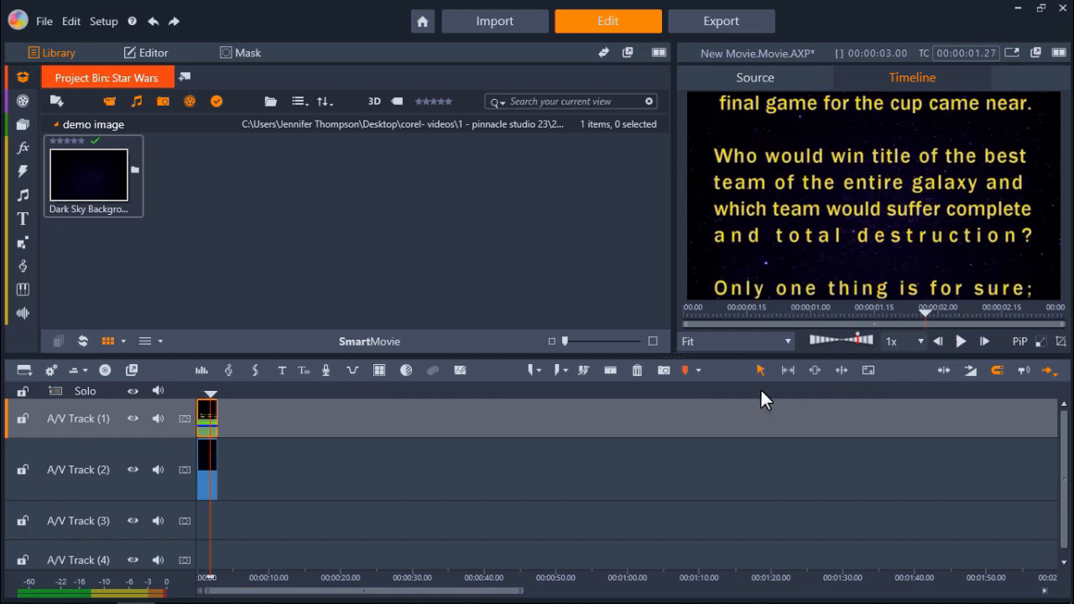
# - Extend both the title clip and the Dark Sky Background clip to about 30 seconds, and return the playhead to the start
pyautogui.moveTo(217, 415); pyautogui.dragTo(412, 420)
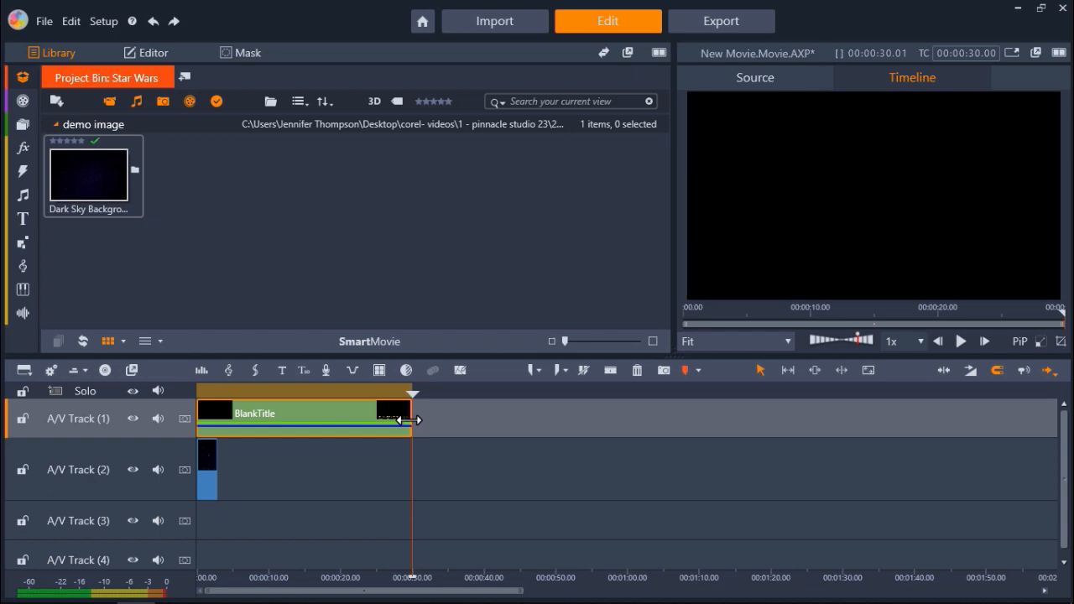
pyautogui.click(203, 470)
pyautogui.moveTo(203, 468); pyautogui.dragTo(404, 469)
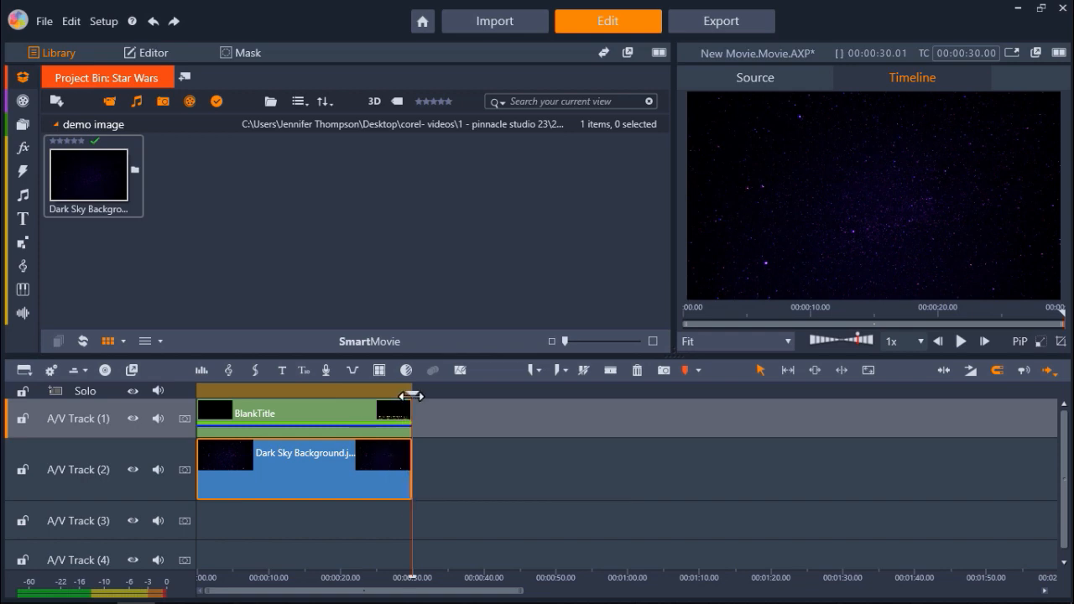
pyautogui.moveTo(412, 396); pyautogui.dragTo(132, 405)
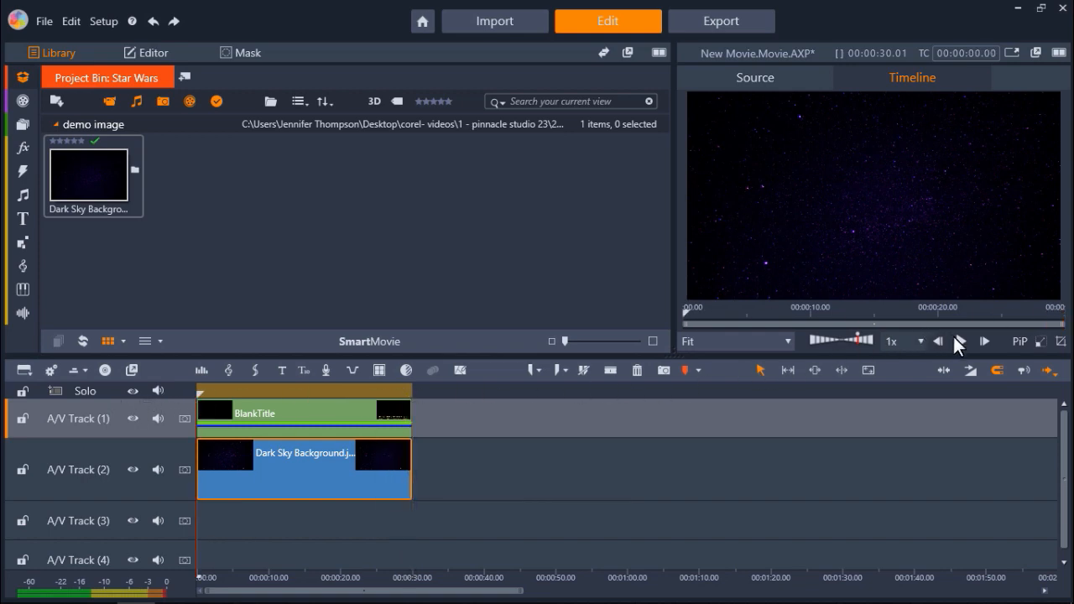
# - Play the first few seconds of the timeline to preview the rolling title over the star background
pyautogui.click(957, 338)
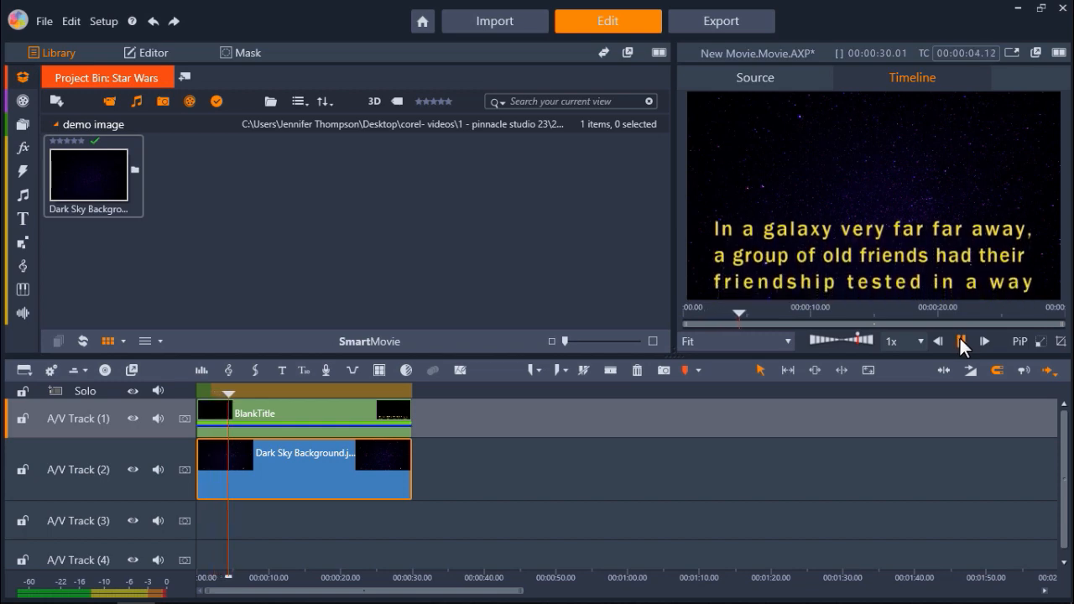
pyautogui.click(960, 338)
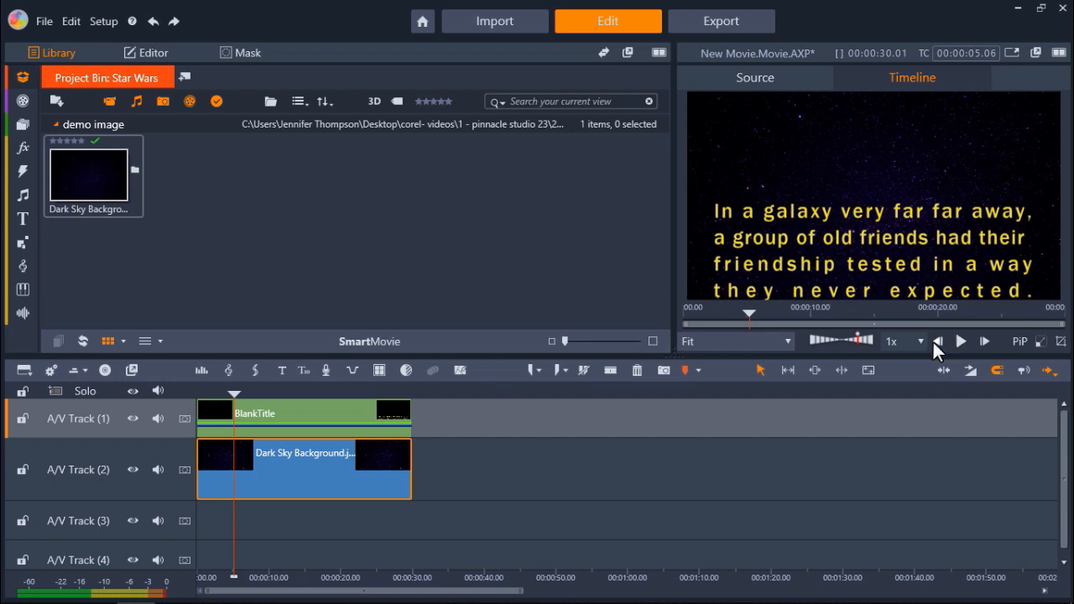
# - Add the 3D Editor CPU effect from the 2D-3D group to the title clip and set its preset to No Preset
pyautogui.click(283, 417)
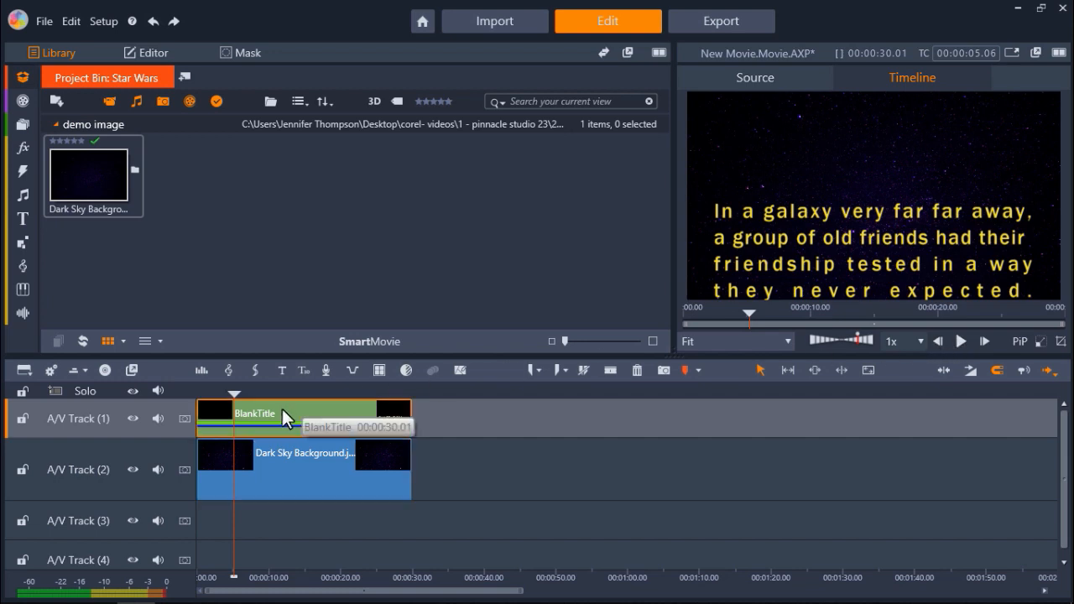
pyautogui.click(162, 57)
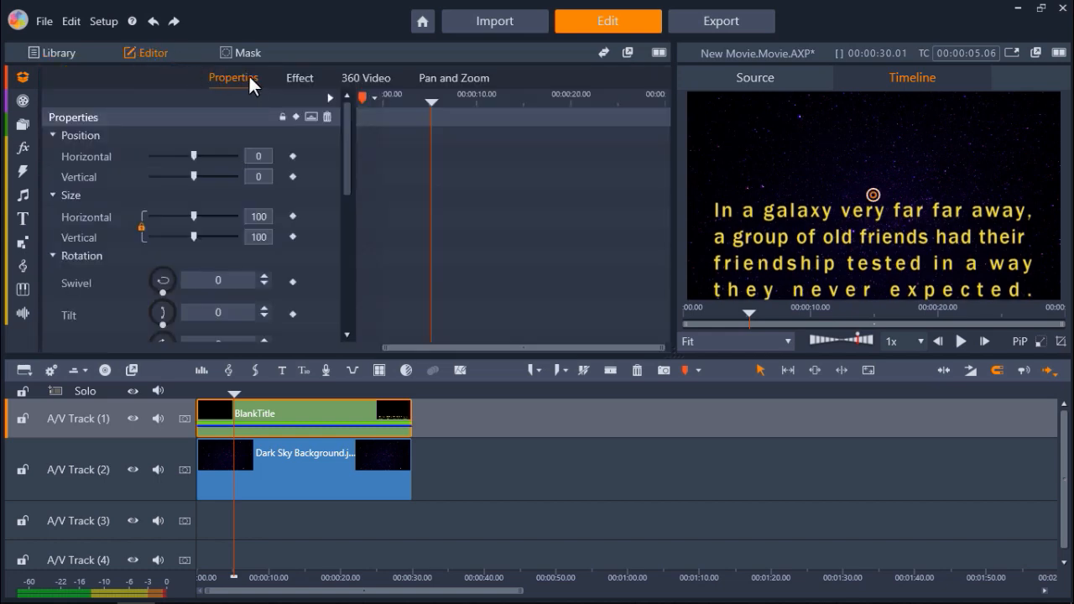
pyautogui.click(297, 78)
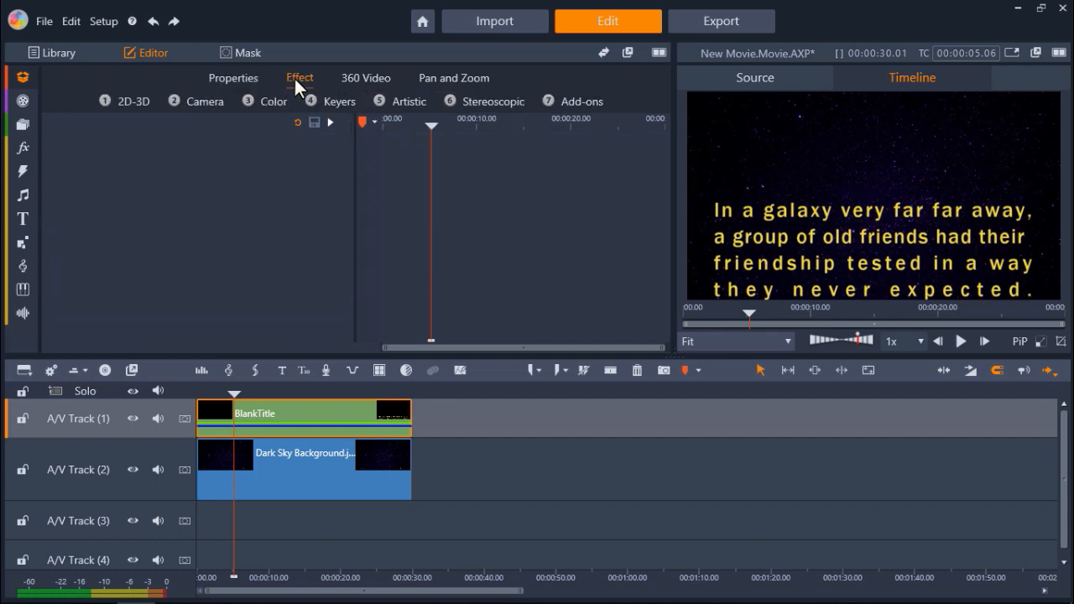
pyautogui.click(135, 102)
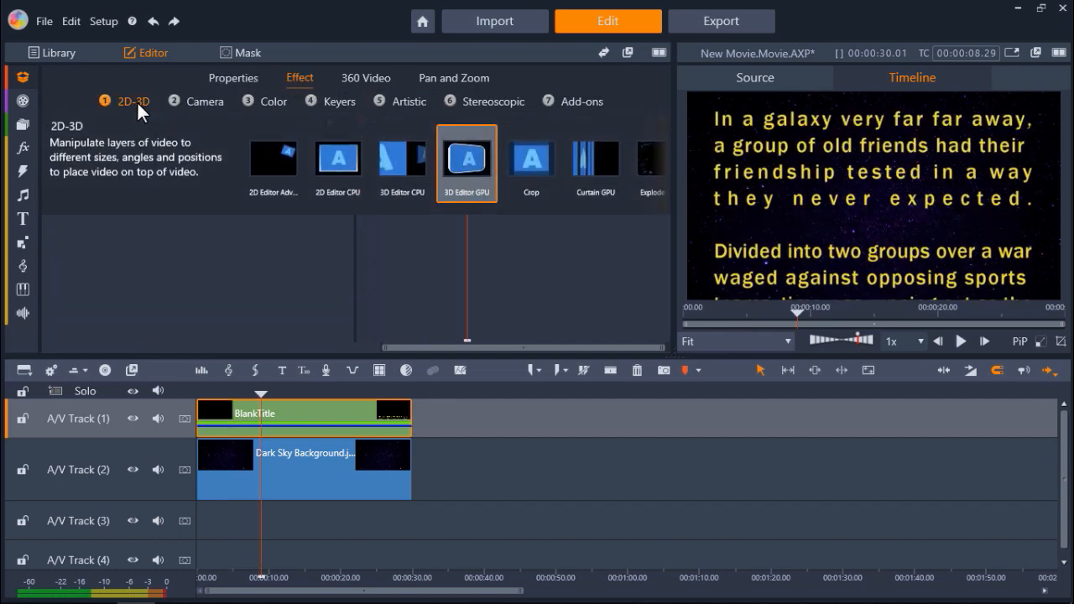
pyautogui.click(396, 174)
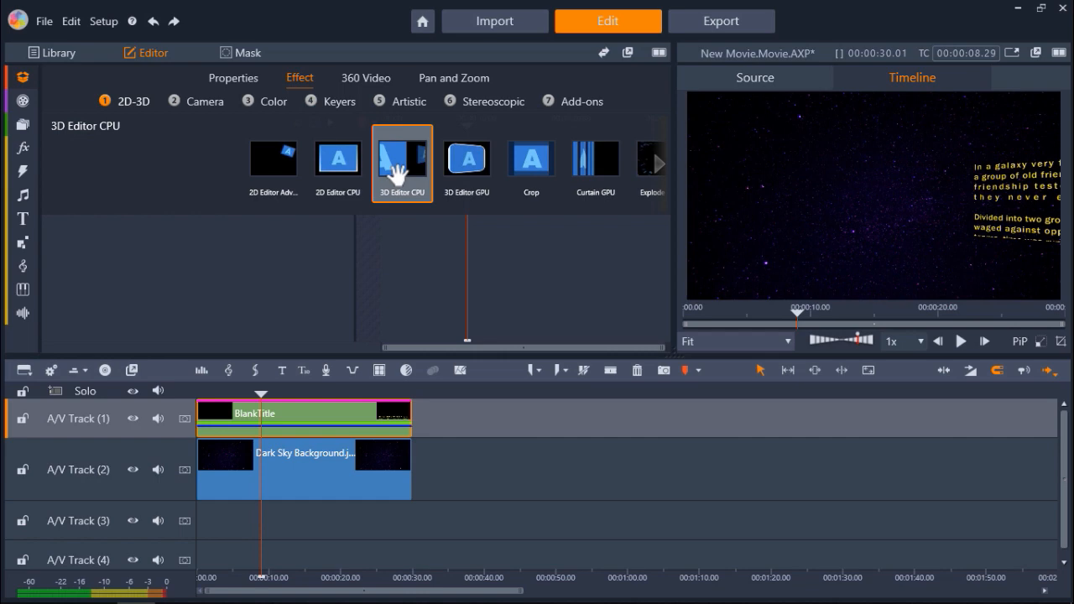
pyautogui.click(397, 175)
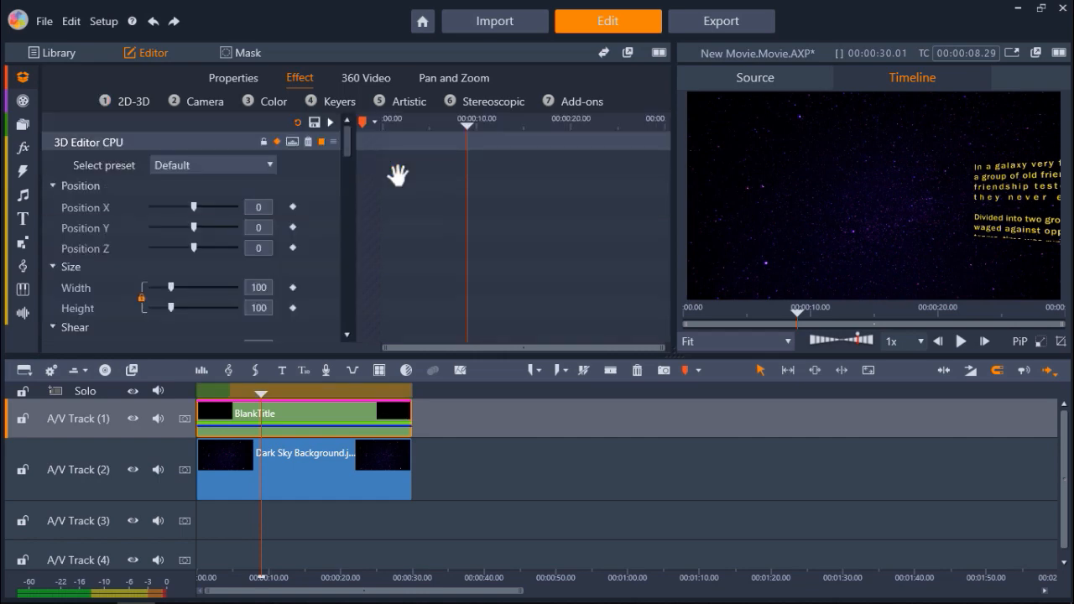
pyautogui.click(266, 165)
pyautogui.click(258, 181)
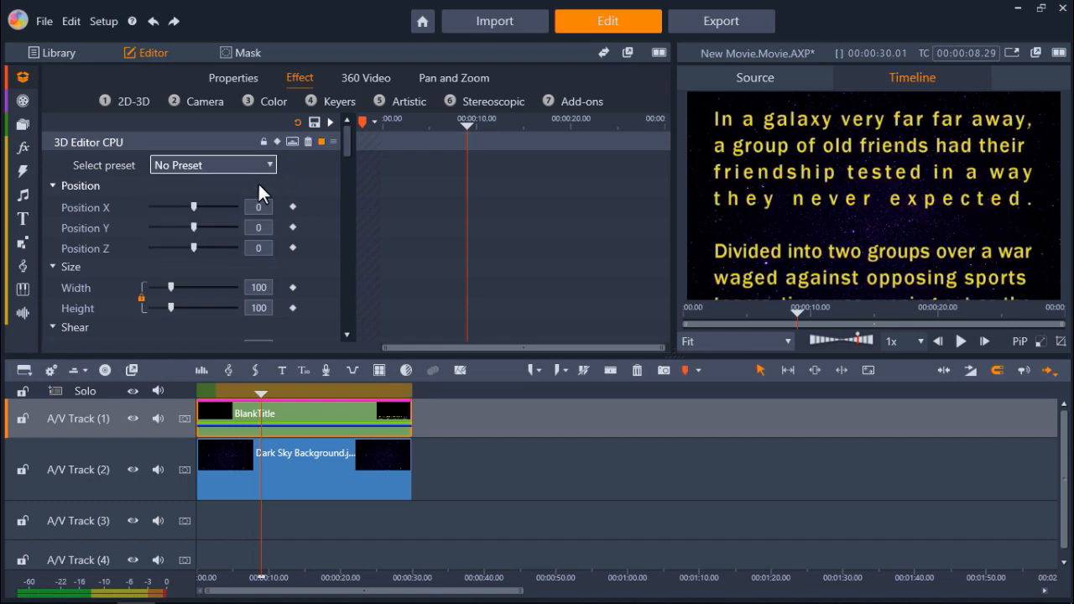
# - Unlink the 3D effect's width and height, and set only the height to 160 to stretch the title text
pyautogui.moveTo(261, 395); pyautogui.dragTo(258, 397)
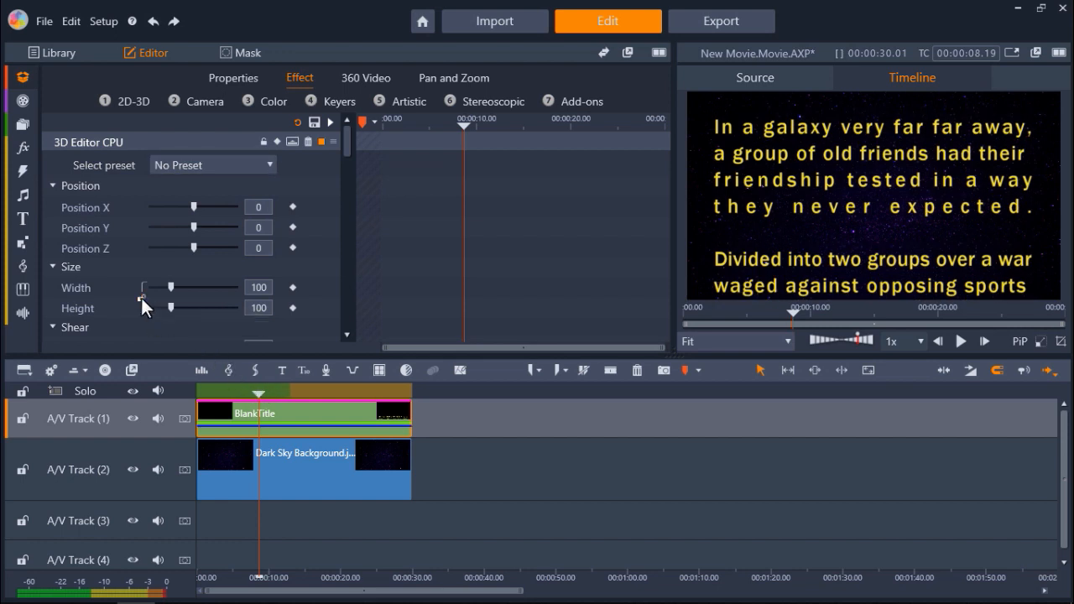
pyautogui.click(254, 309)
pyautogui.doubleClick(258, 308)
pyautogui.write('160')
pyautogui.press('Return')
# - Set the tilt in the 3D effect's Rotation settings to -60 so the title text slants backwards
pyautogui.scroll(-5, 326, 294)
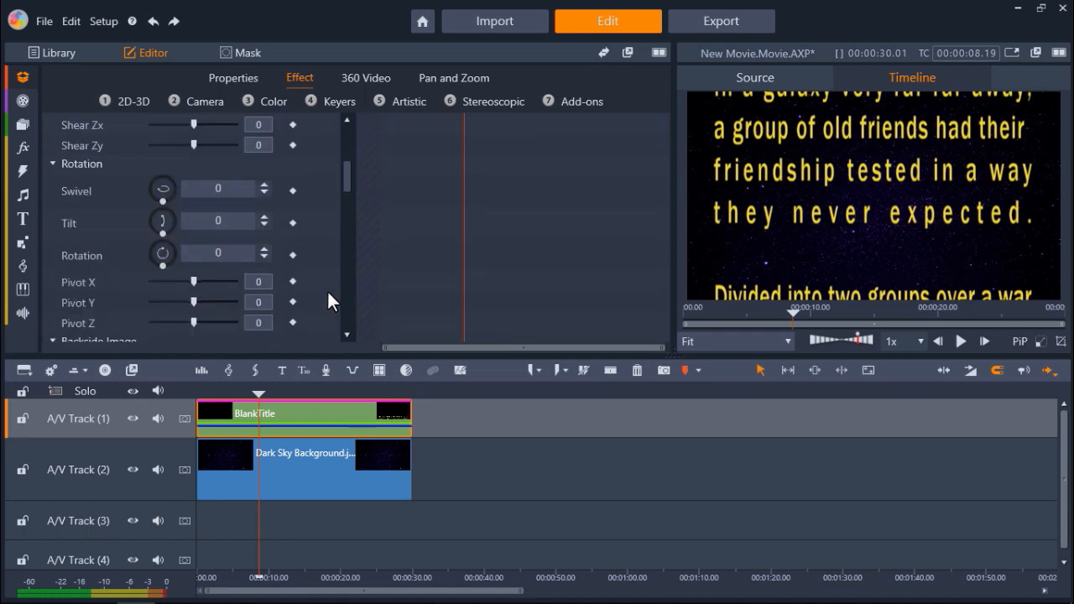
pyautogui.doubleClick(224, 221)
pyautogui.write('-60')
pyautogui.press('Return')
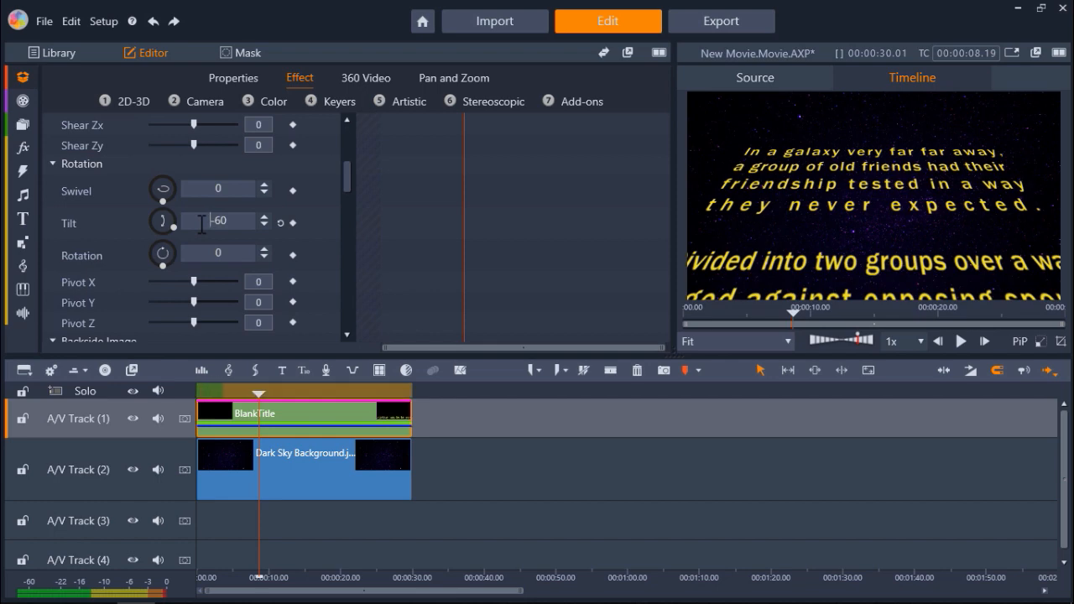
# - In the 3D effect's position settings above Field of View, set Position Z to 120 and Position Y to 5
pyautogui.moveTo(349, 172); pyautogui.dragTo(359, 218)
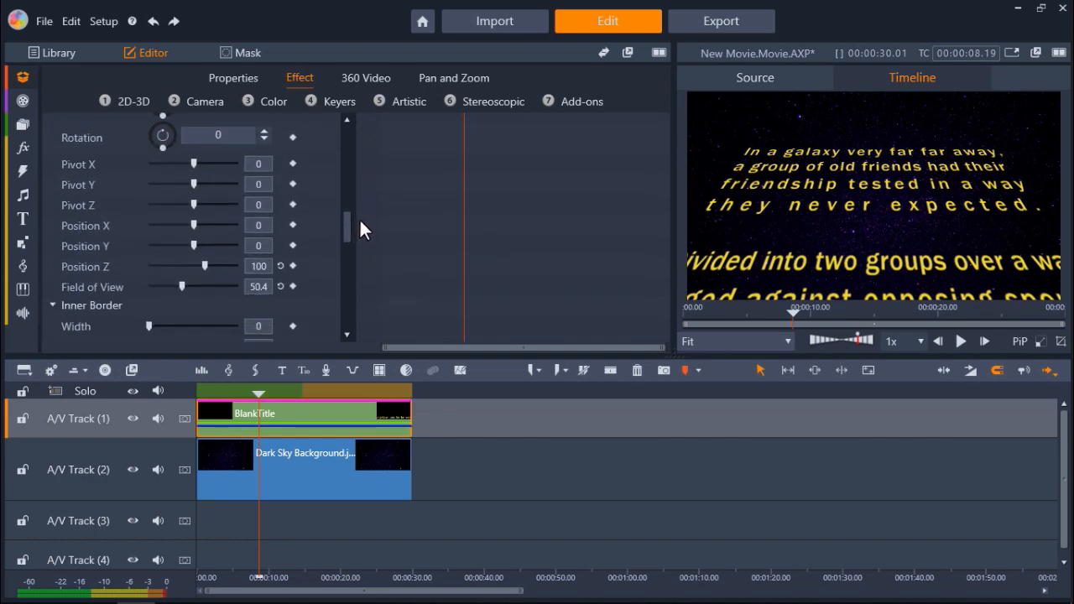
pyautogui.click(265, 267)
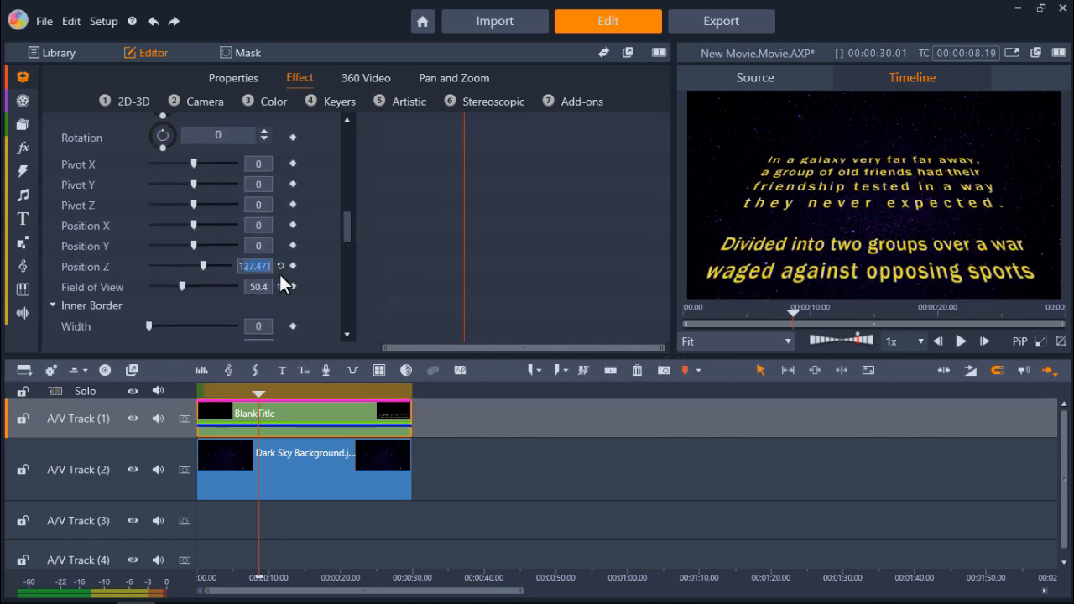
pyautogui.write('120')
pyautogui.press('Return')
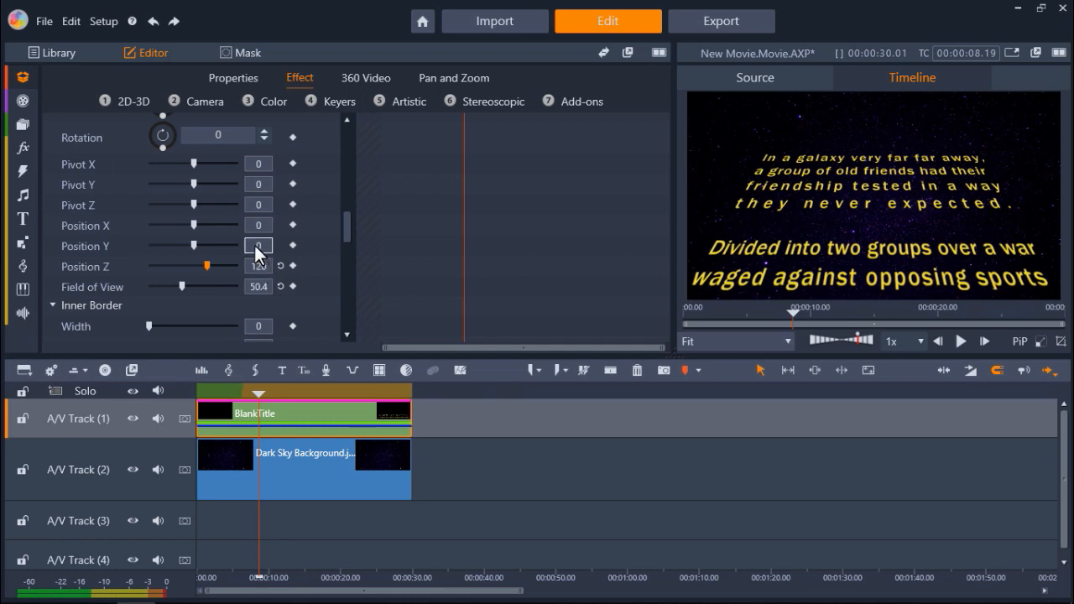
pyautogui.click(257, 248)
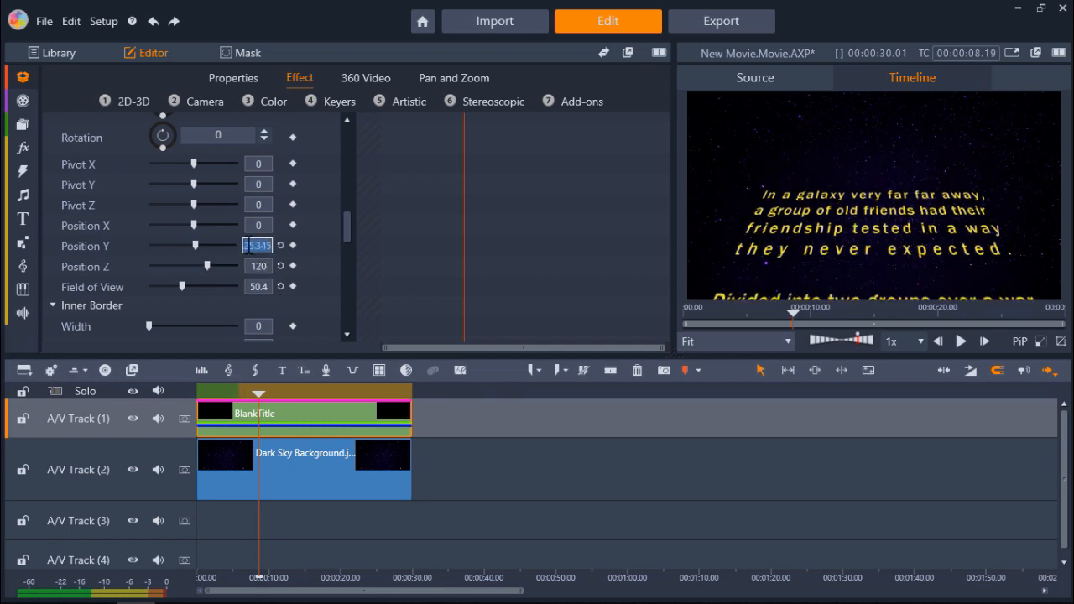
pyautogui.write('5')
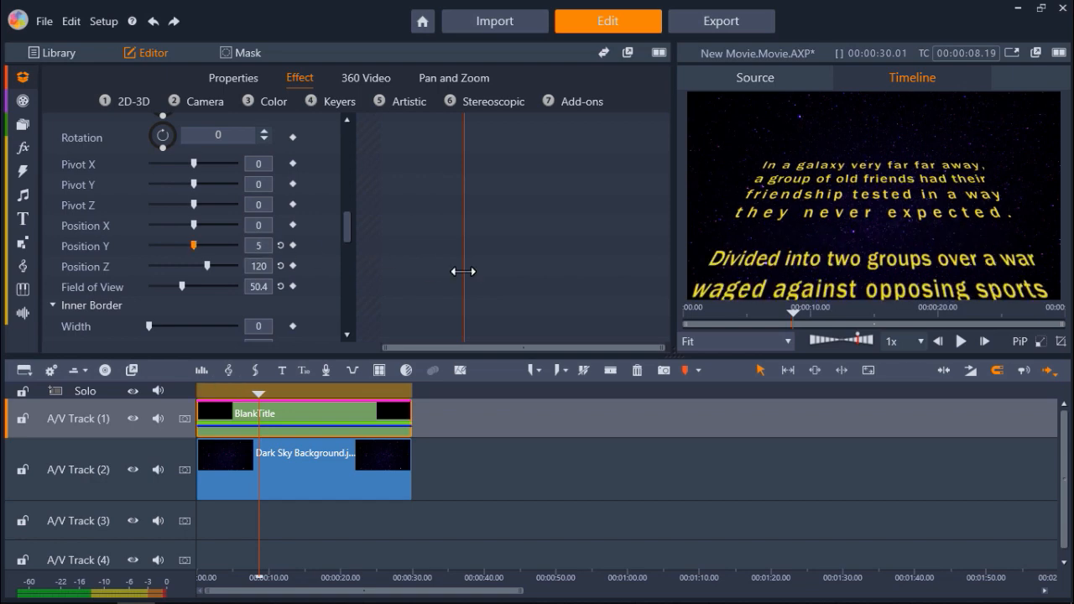
# - Return the playhead to the start of the timeline and play the tilted title crawl to preview it
pyautogui.moveTo(256, 398); pyautogui.dragTo(198, 398)
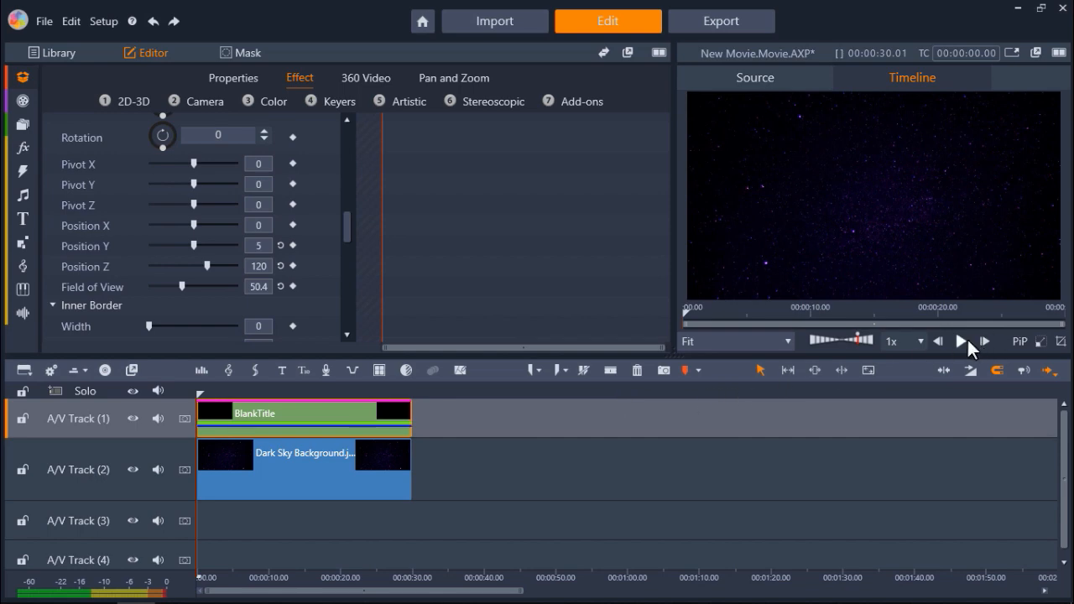
pyautogui.click(965, 339)
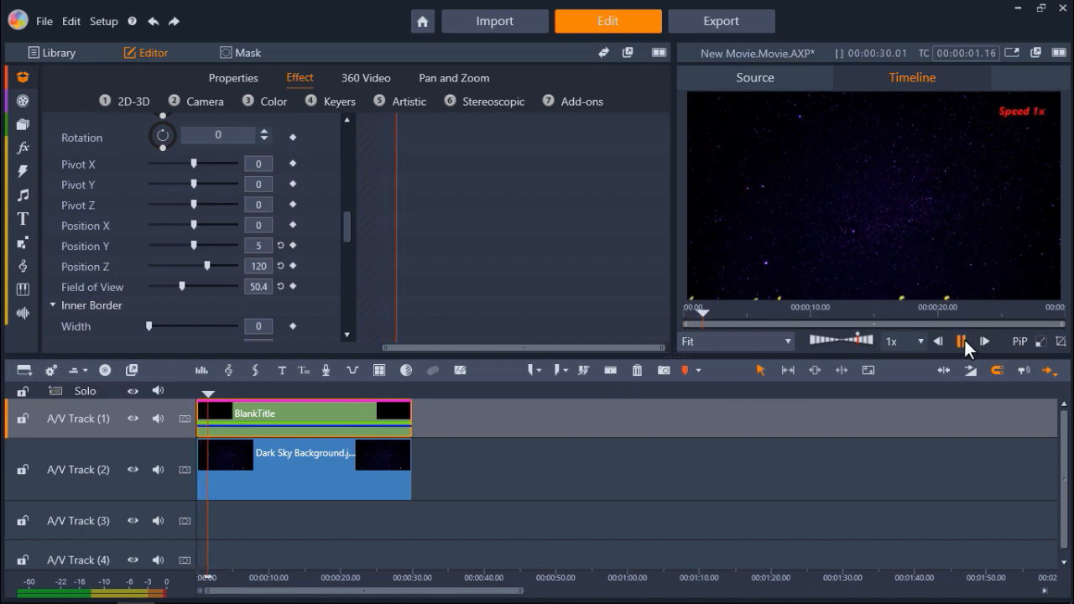